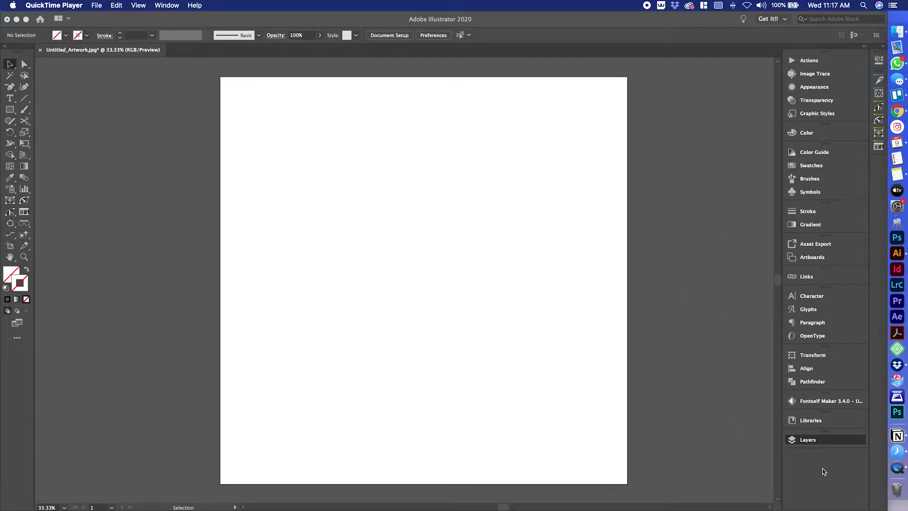
- Open the Layers panel from the right dock, showing the Sketch and Vector layers
click(823, 445)
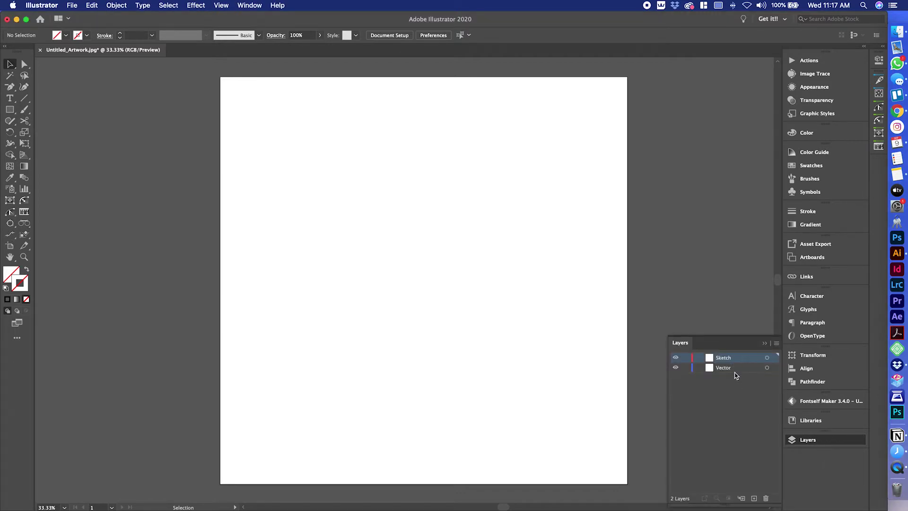
- Paste the sketch at 50% Multiply opacity, lock the Sketch layer, and activate Vector
key(super+v)
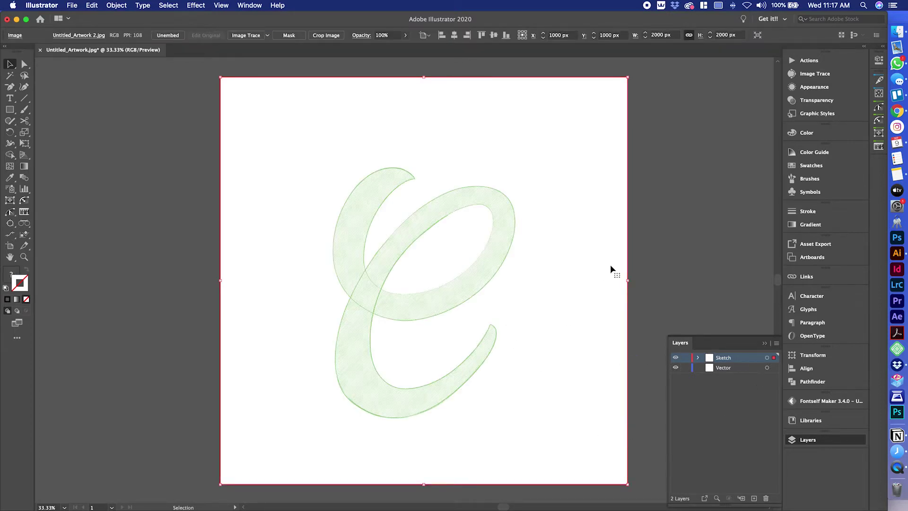
click(361, 36)
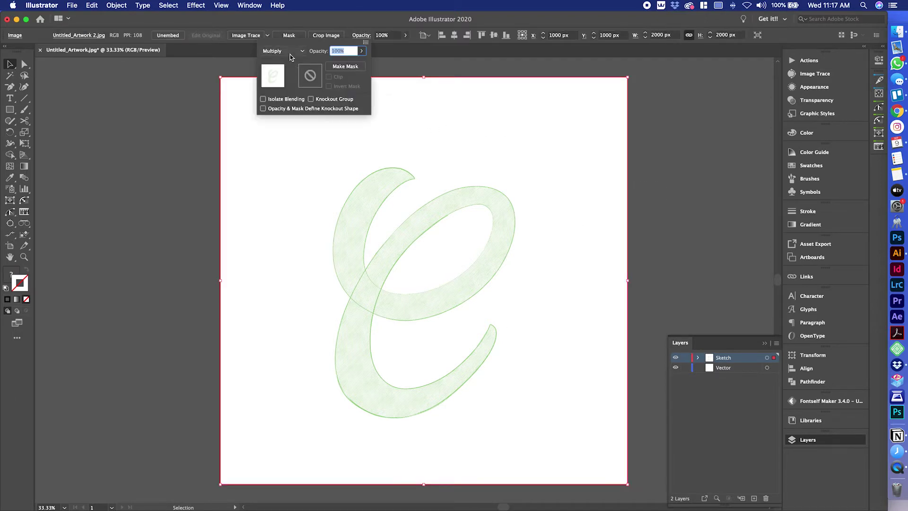
click(284, 51)
click(288, 84)
click(351, 52)
text(50)
key(Return)
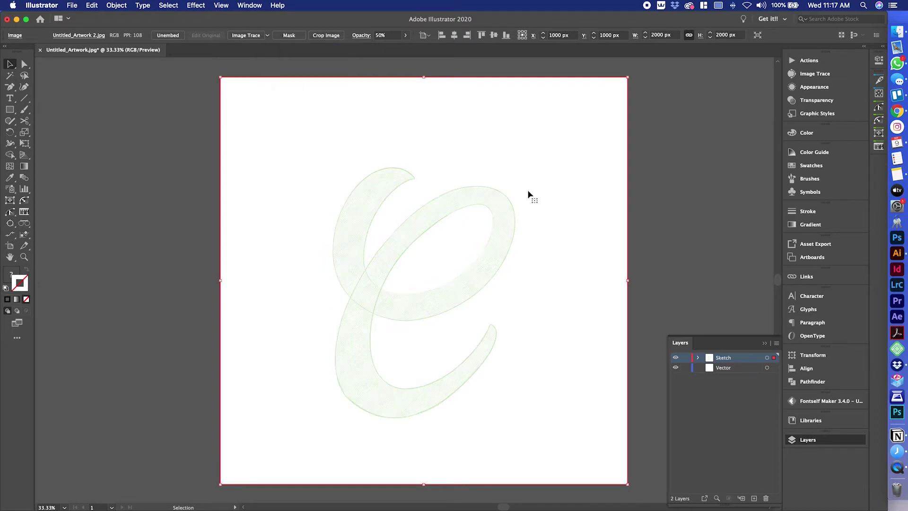
click(686, 358)
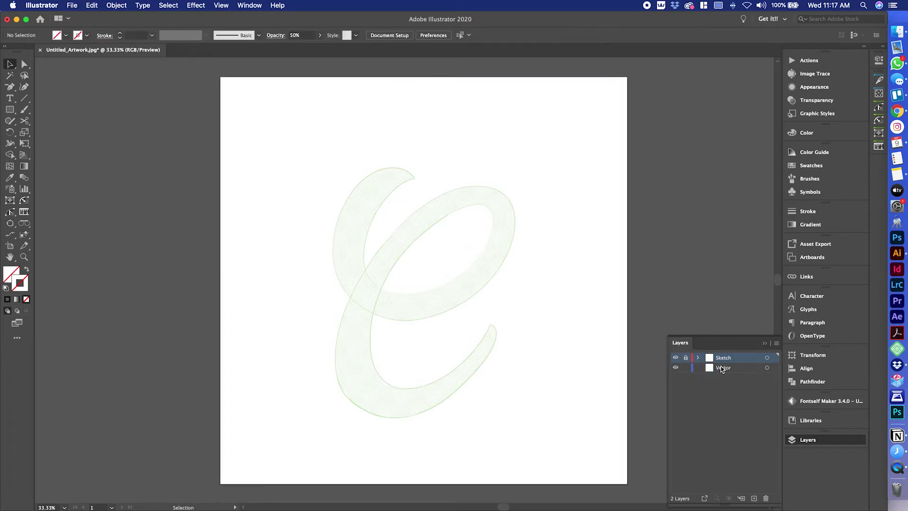
click(744, 372)
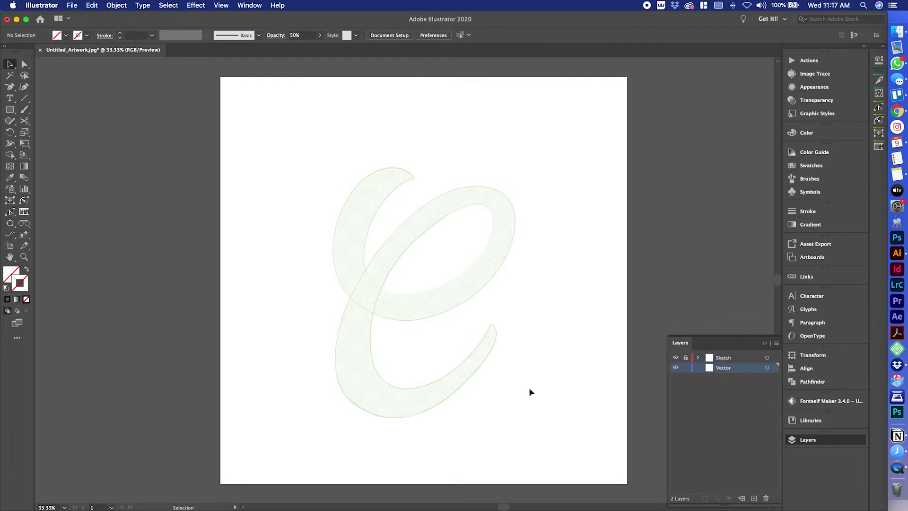
- With the Pen tool, place curved anchors at the sketch's top stroke tip and stroke top
key(p)
scroll(416, 184, up, 3)
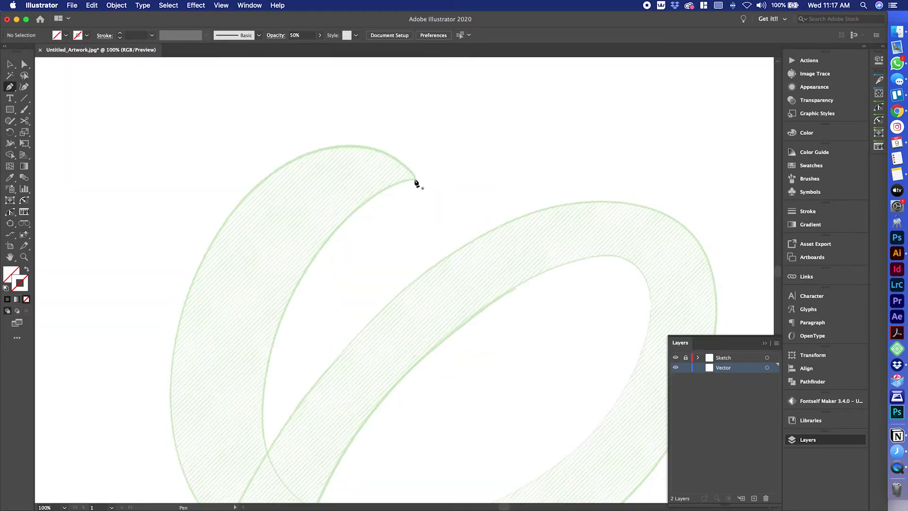
click(415, 180)
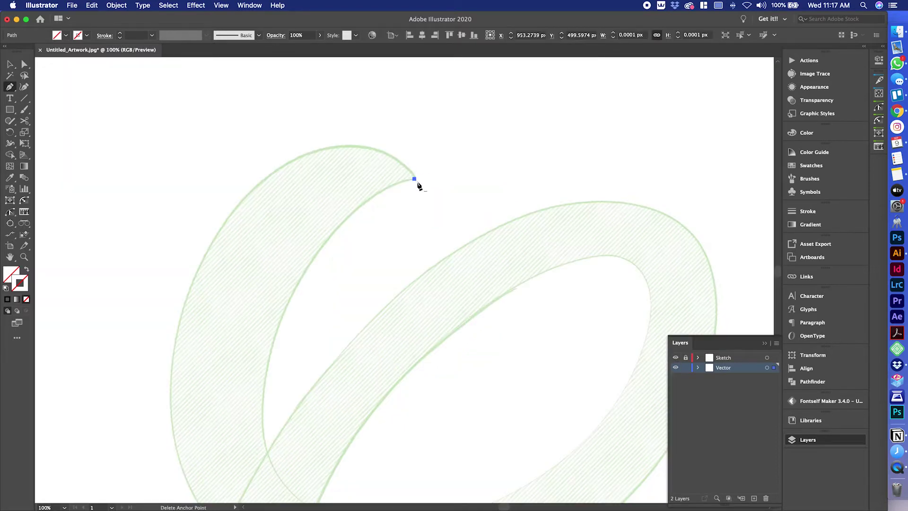
mouse_move(417, 183)
mouse_down()
mouse_move(427, 186)
mouse_move(420, 169)
mouse_up()
mouse_move(420, 170)
mouse_down()
mouse_move(422, 118)
mouse_move(354, 147)
mouse_move(407, 173)
mouse_move(371, 148)
mouse_move(345, 146)
mouse_move(356, 154)
mouse_up()
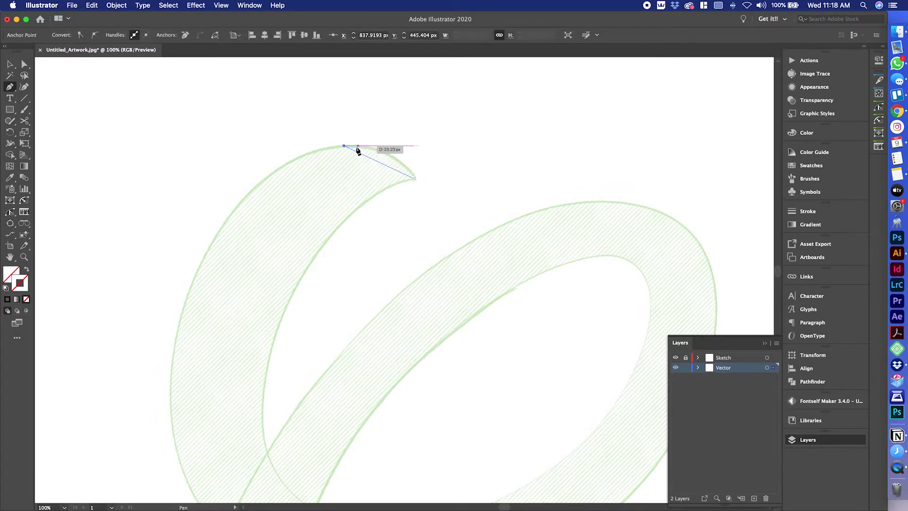
drag(344, 146, 336, 143)
drag(346, 144, 362, 169)
mouse_move(363, 168)
mouse_down()
mouse_move(236, 208)
mouse_move(209, 260)
mouse_move(345, 172)
mouse_move(218, 279)
mouse_move(206, 378)
mouse_move(197, 377)
mouse_up()
scroll(260, 275, down, 1)
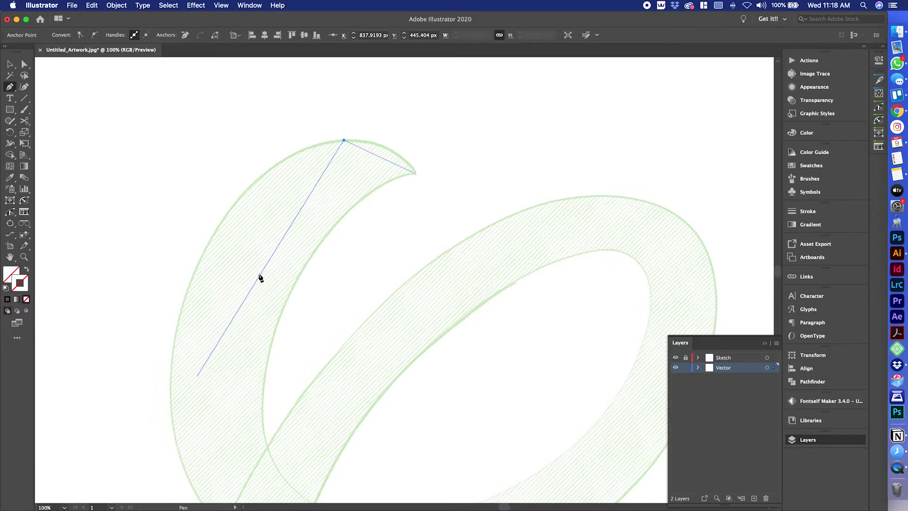
- Continue the path down the outer left edge to the bottom of the upper loop
mouse_move(344, 135)
mouse_down()
mouse_move(242, 193)
mouse_move(180, 310)
mouse_up()
scroll(178, 383, down, 1)
mouse_move(177, 396)
mouse_down()
mouse_move(172, 381)
mouse_move(170, 393)
mouse_up()
click(170, 389)
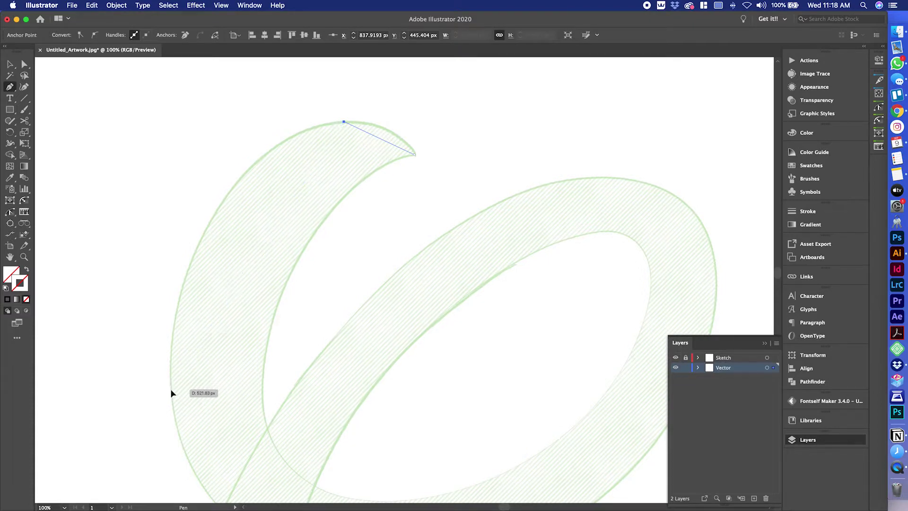
scroll(204, 466, down, 1)
scroll(256, 427, down, 1)
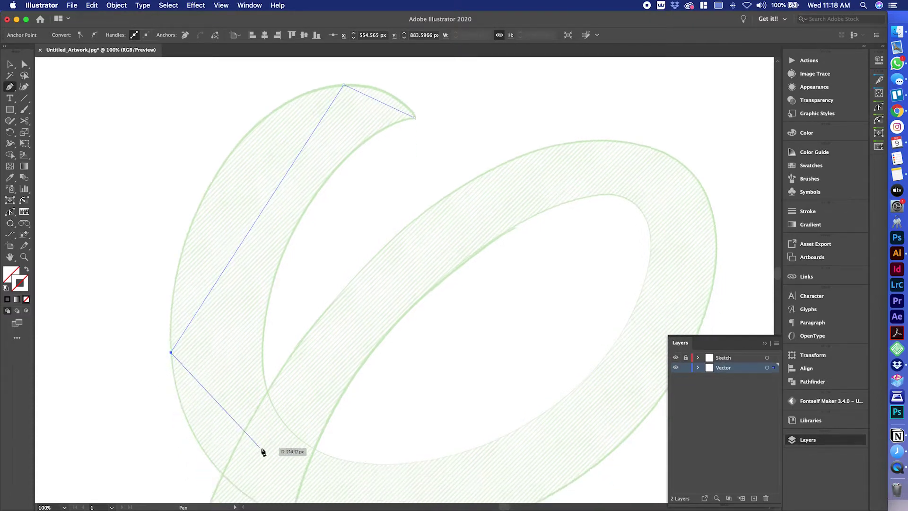
mouse_move(237, 442)
mouse_down()
mouse_move(223, 358)
mouse_move(178, 355)
mouse_up()
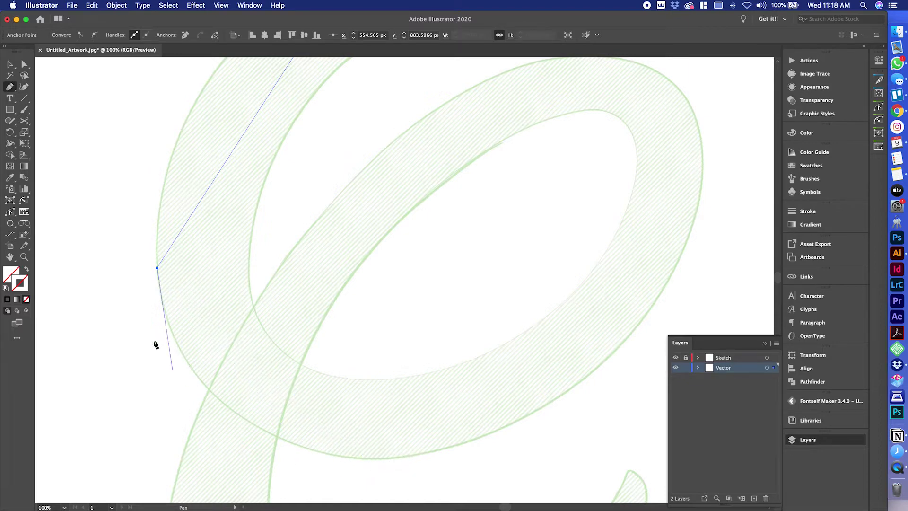
click(158, 267)
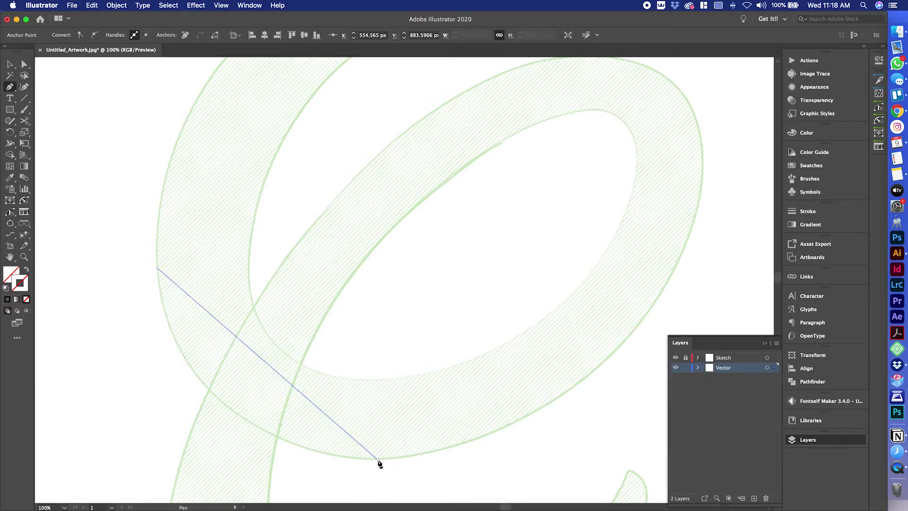
click(377, 458)
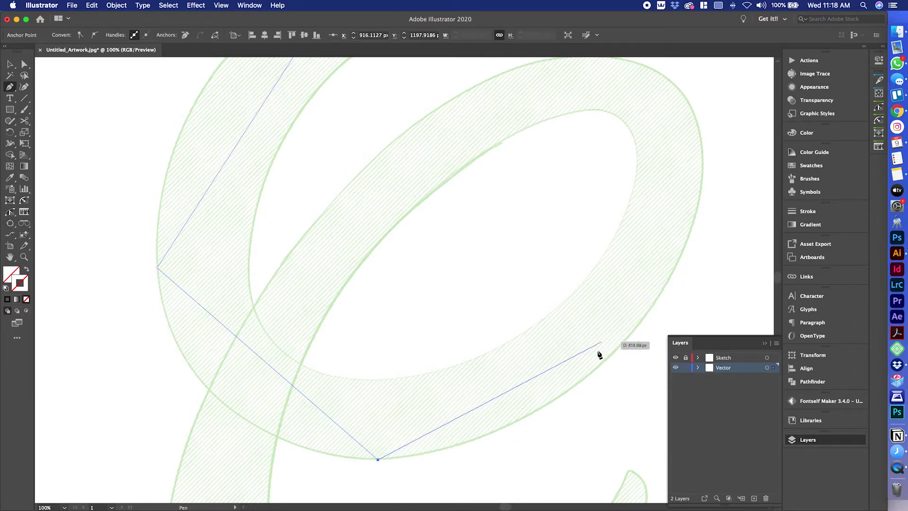
scroll(580, 348, down, 1)
scroll(576, 318, down, 3)
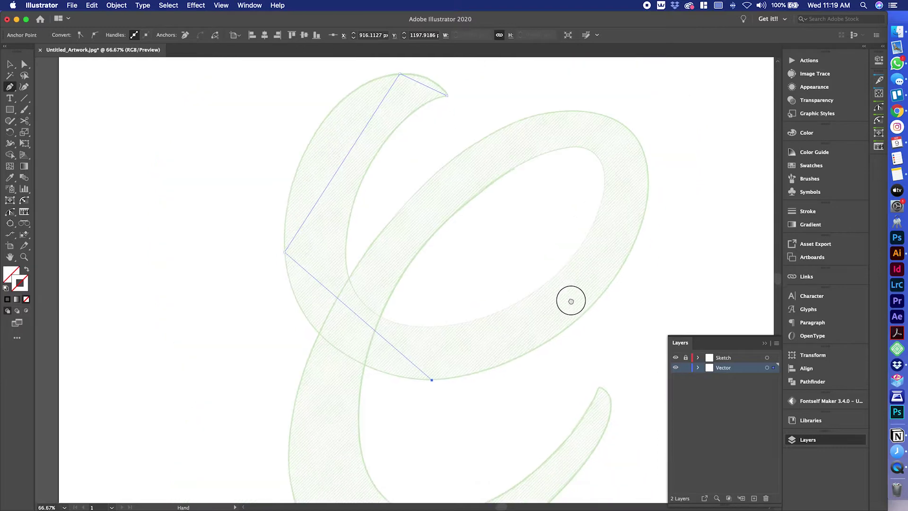
scroll(567, 292, down, 1)
- Place anchors around the loop, tail and inner edges, closing the outline at the top tip
drag(568, 293, 564, 286)
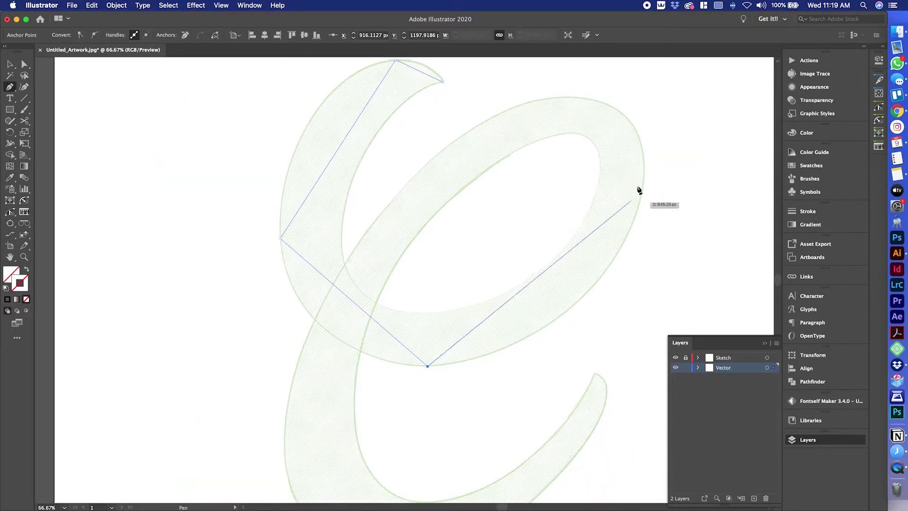
click(644, 168)
click(569, 97)
scroll(318, 403, down, 2)
scroll(319, 404, down, 5)
click(401, 448)
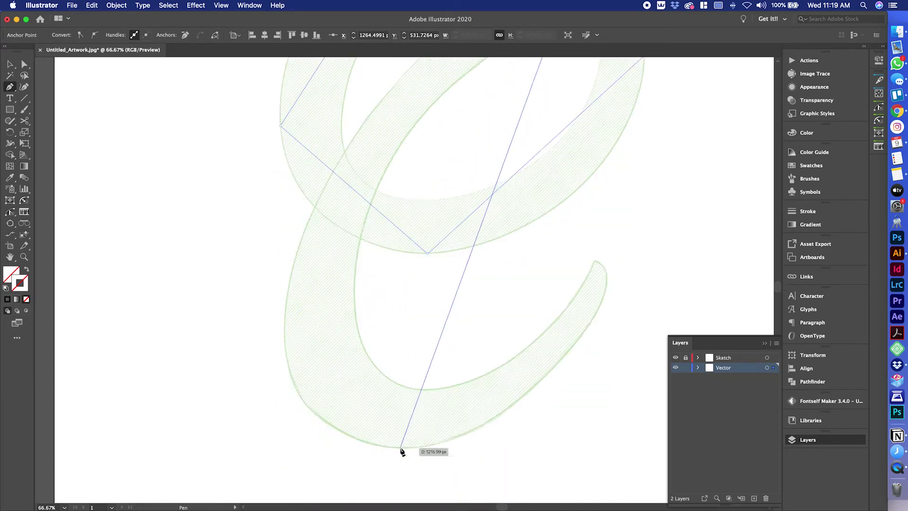
click(607, 282)
click(596, 265)
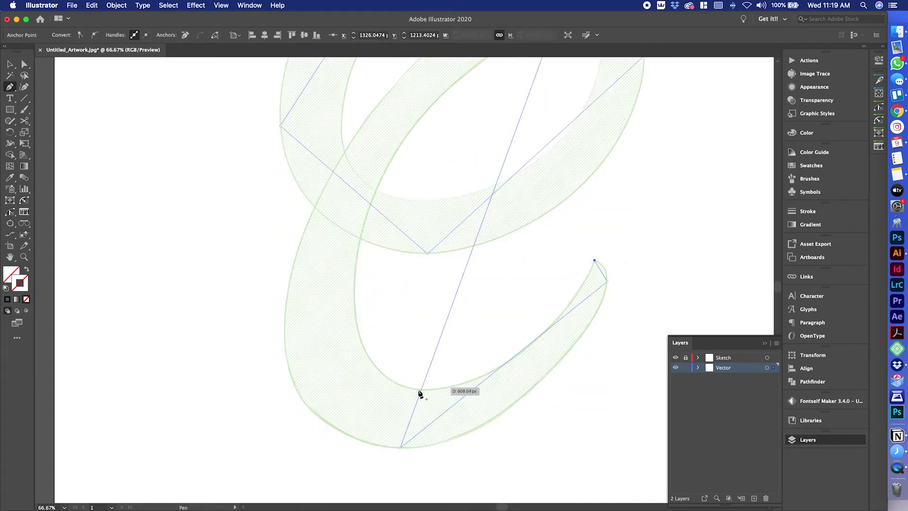
click(429, 389)
scroll(351, 402, up, 5)
click(347, 387)
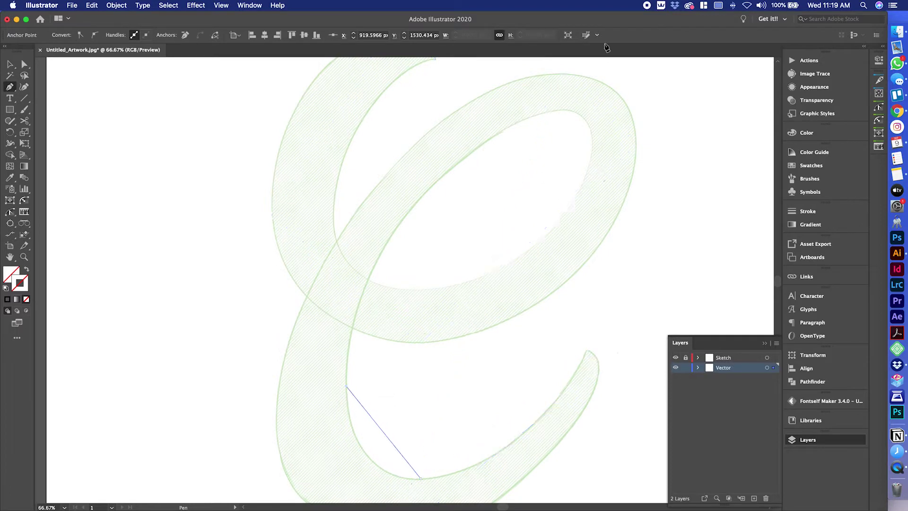
click(563, 111)
click(591, 136)
click(410, 290)
click(335, 206)
scroll(443, 135, up, 5)
click(441, 136)
- Give the outline a default black stroke and no fill, then zoom out
key(d)
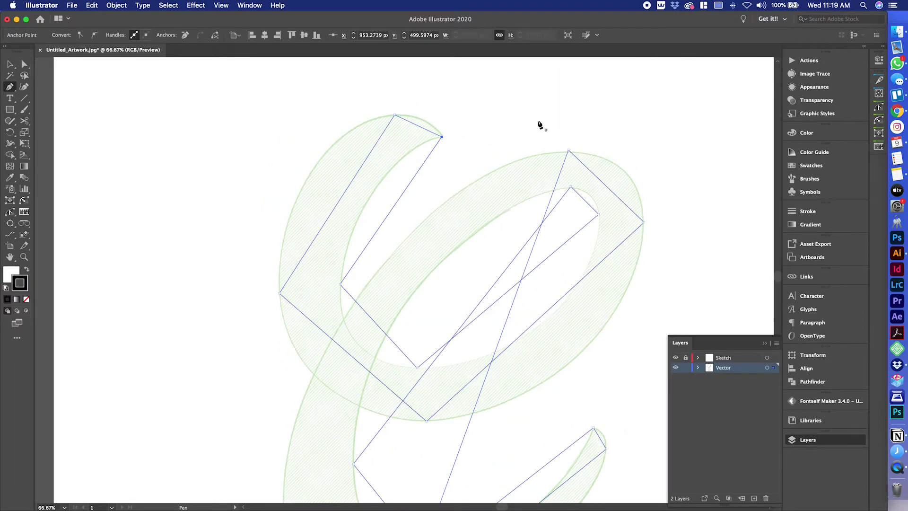
click(24, 301)
key(Escape)
scroll(223, 254, down, 2)
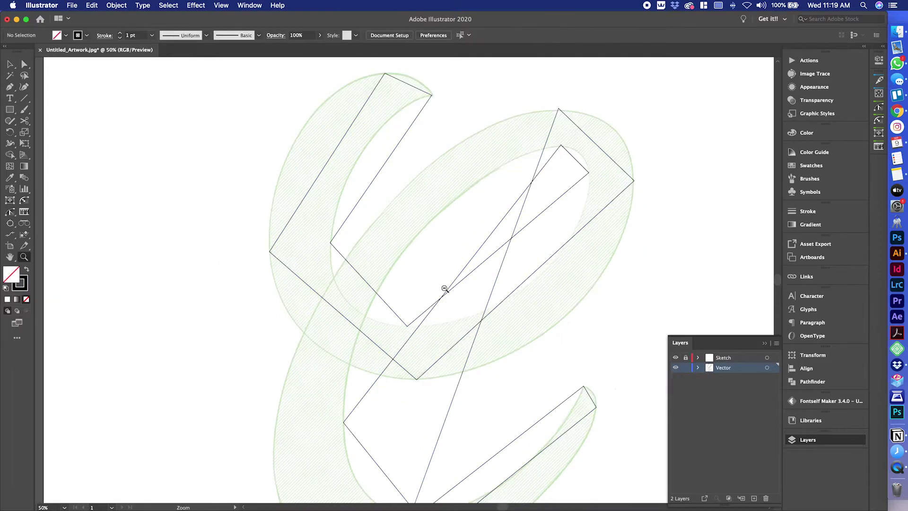
key(ctrl+minus)
key(v)
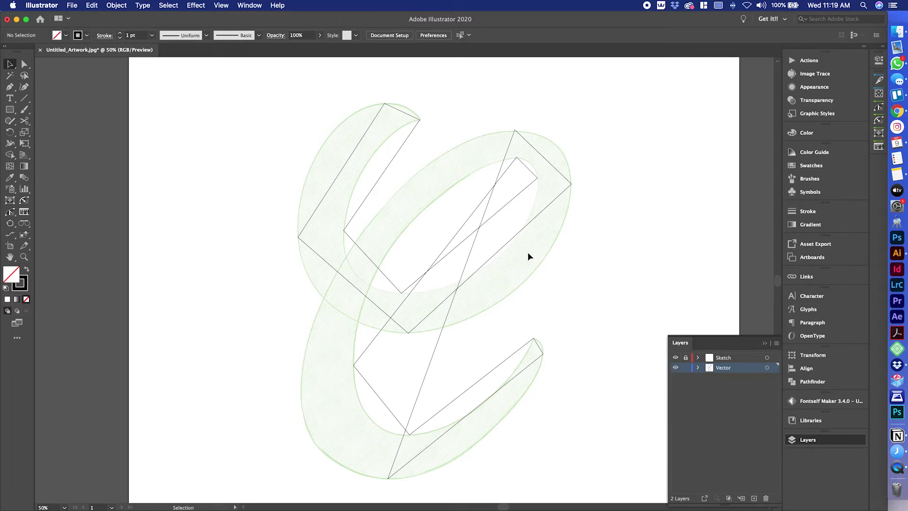
- Hide the sketch and preview the letter shapes as a black fill
click(675, 358)
key(super+a)
key(shift+x)
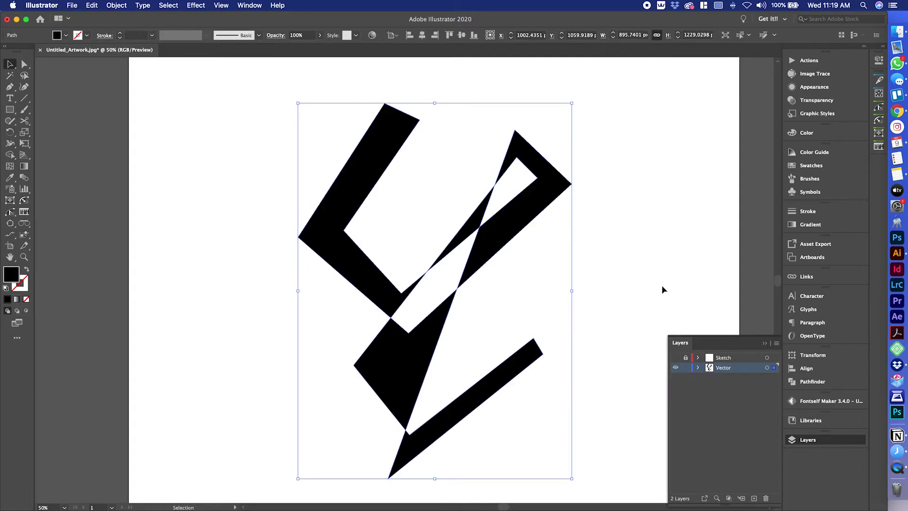
click(668, 287)
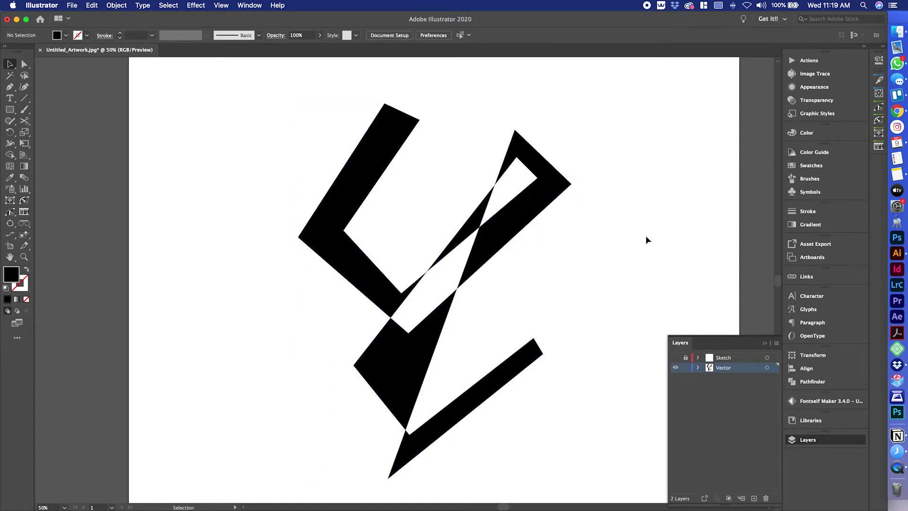
- Show the sketch again and swap the letter back to a thin stroke outline
drag(647, 237, 253, 426)
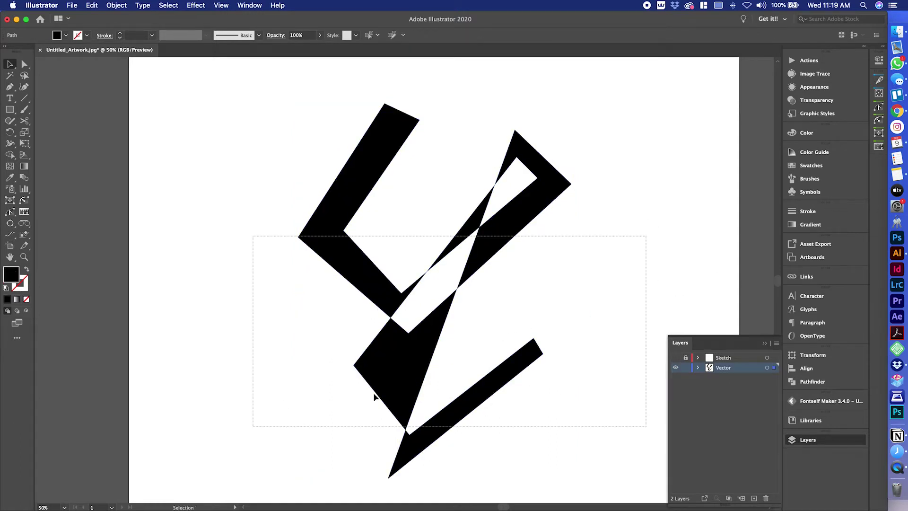
click(675, 357)
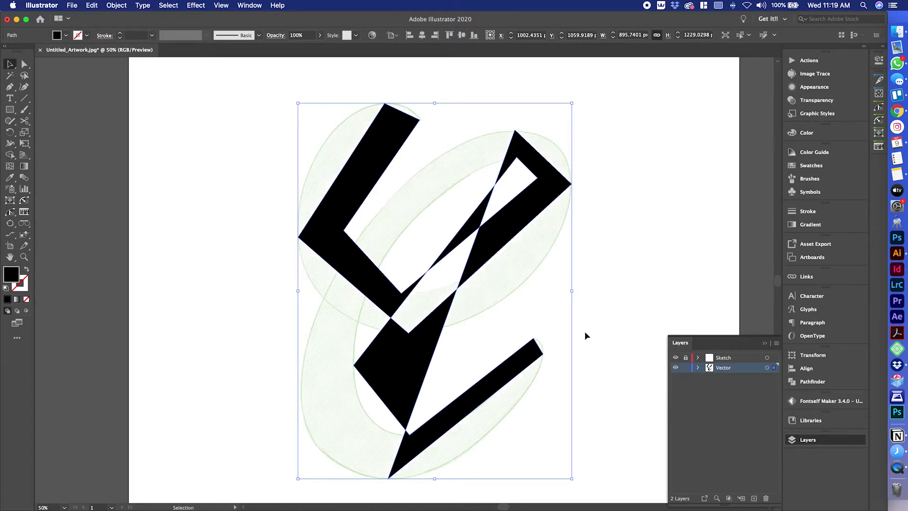
key(shift+x)
key(a)
click(593, 181)
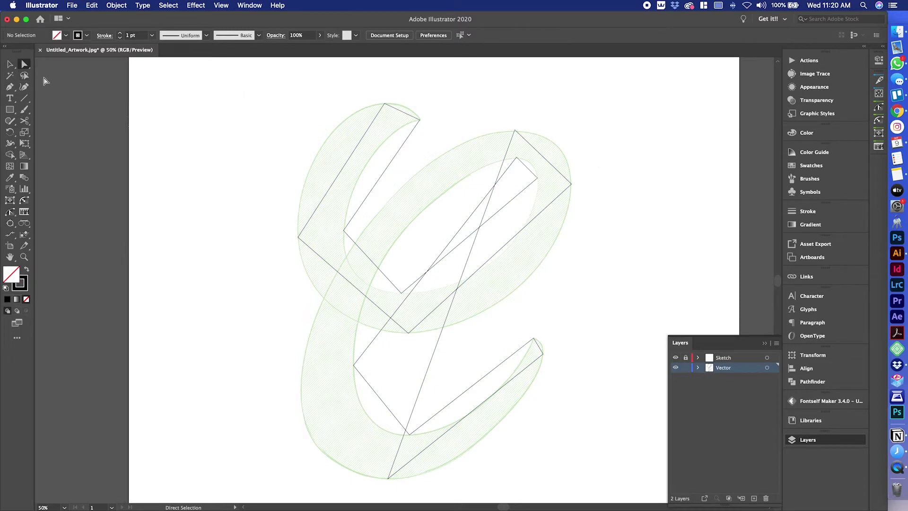
- Choose the Anchor Point tool and smooth the outline's top corner
click(516, 132)
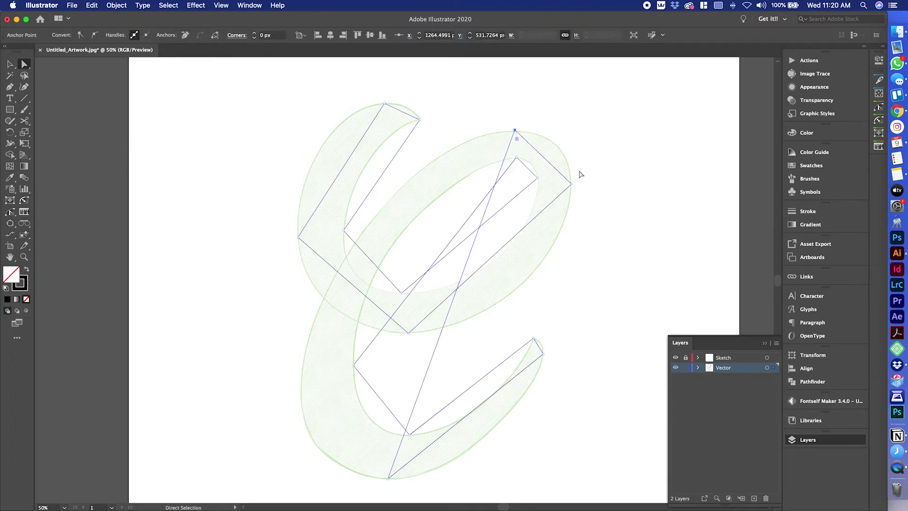
key(super)
key(shift+c)
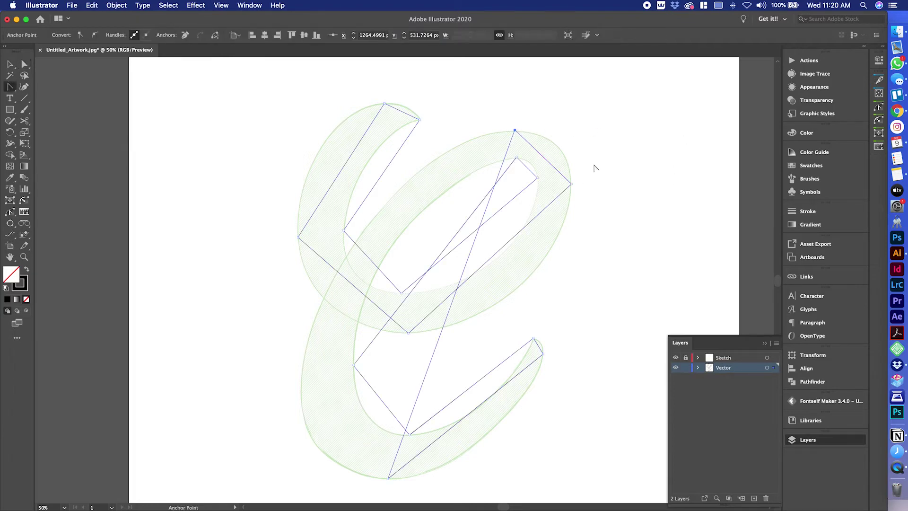
click(10, 87)
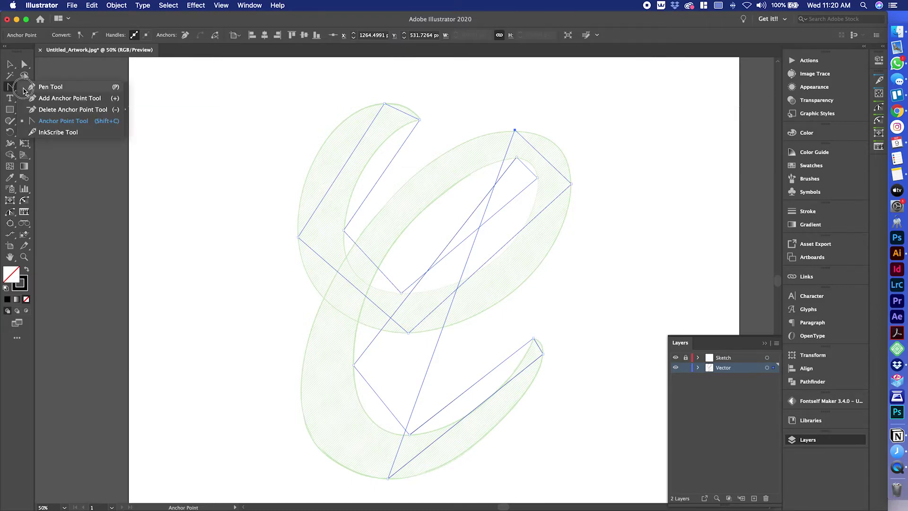
click(46, 121)
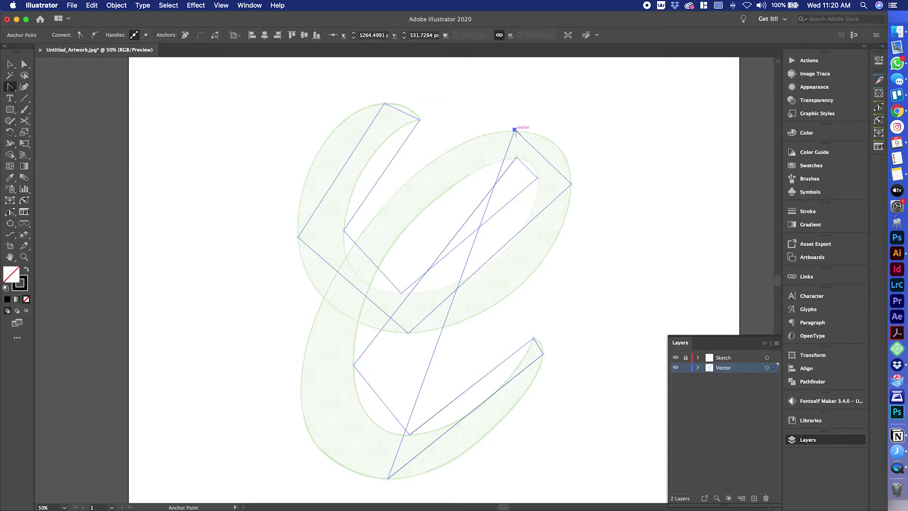
drag(514, 130, 470, 140)
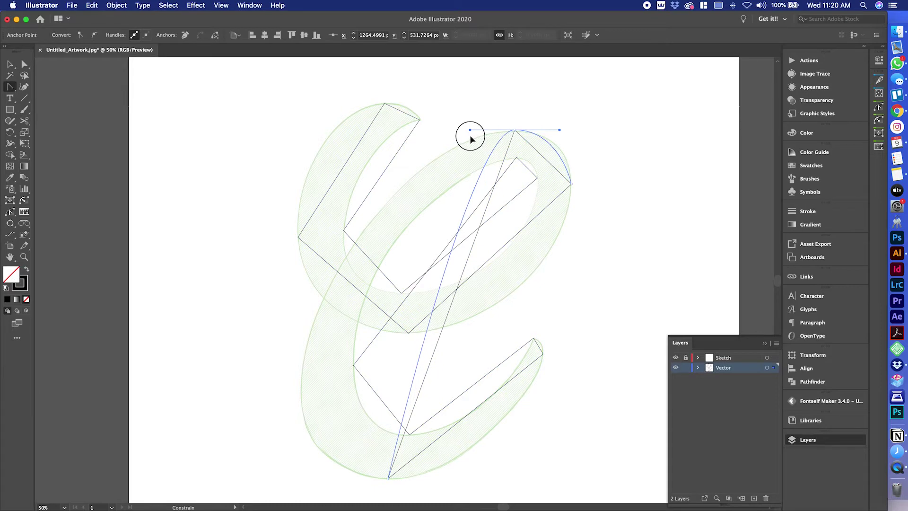
drag(469, 136, 463, 136)
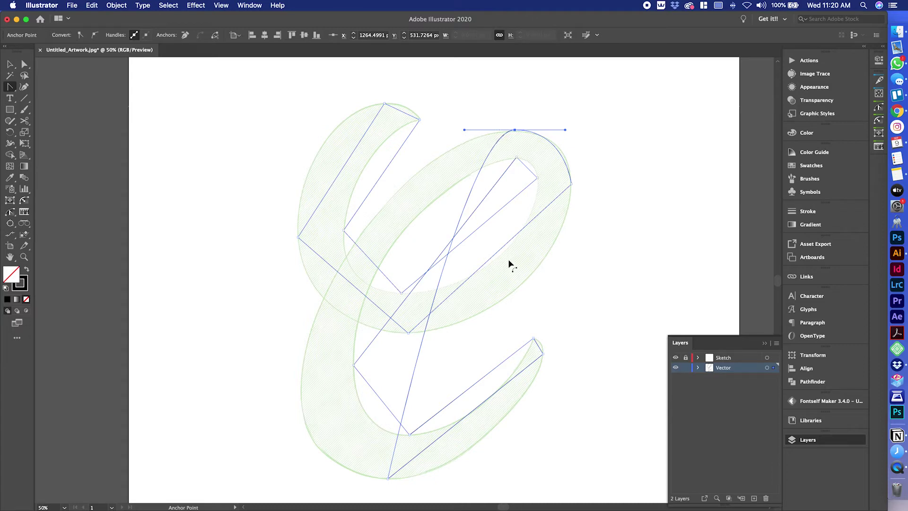
- Smooth the middle, lower-left and bottom corners with long curve handles
drag(408, 333, 511, 330)
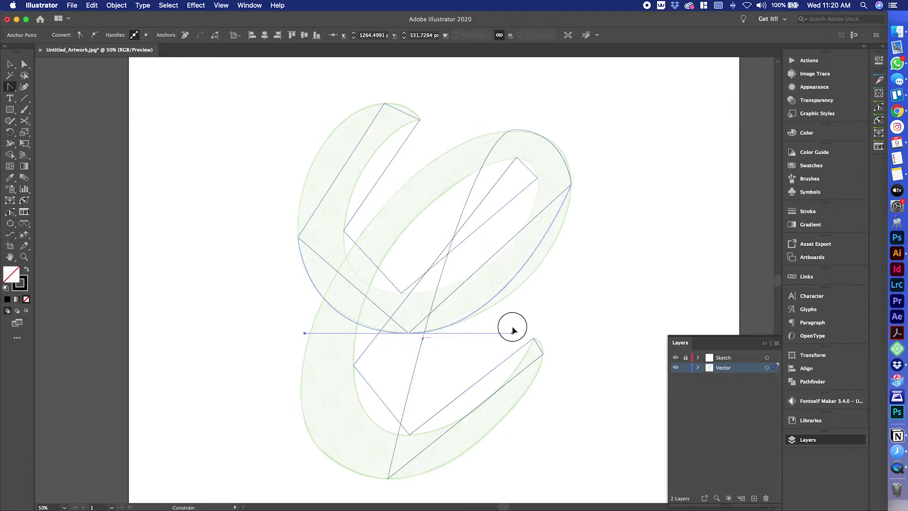
drag(512, 329, 505, 329)
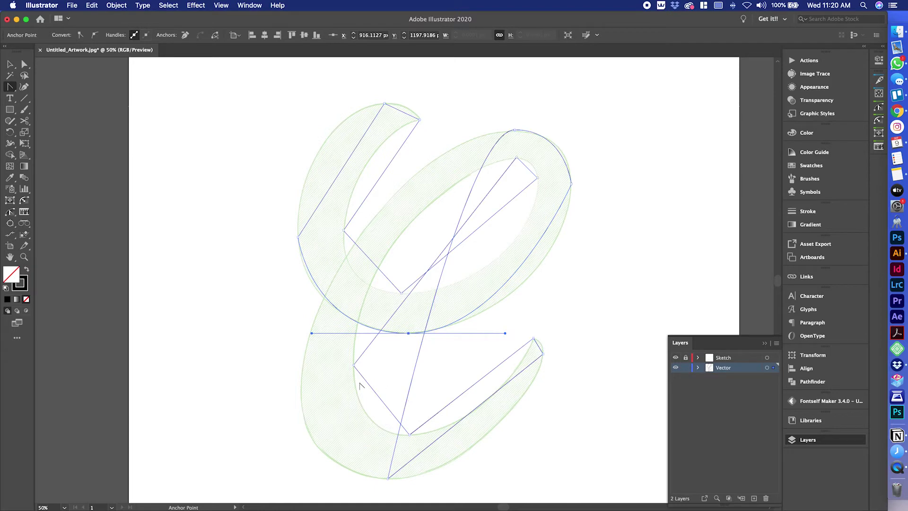
drag(352, 367, 359, 400)
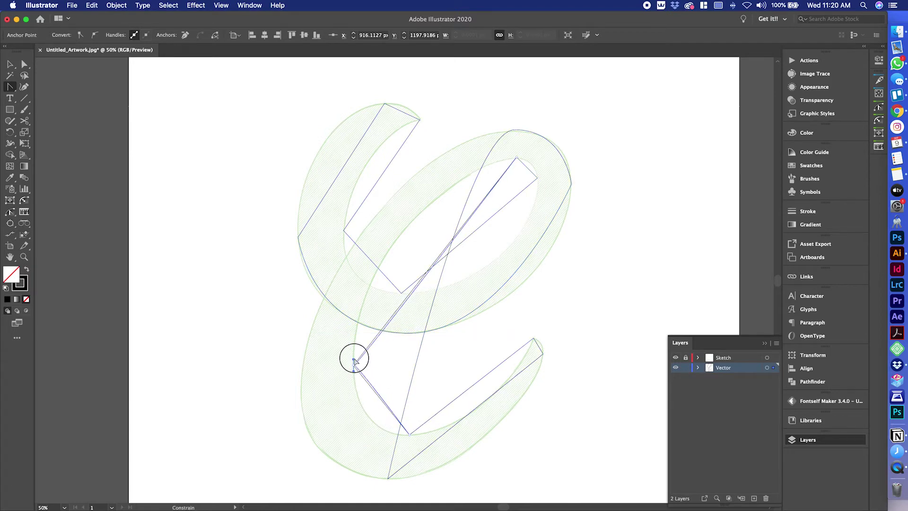
drag(354, 361, 352, 303)
drag(411, 434, 391, 445)
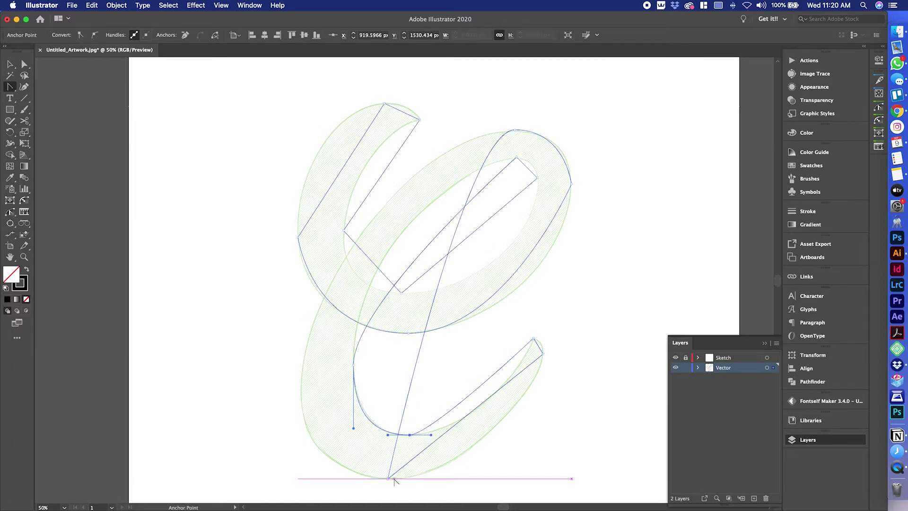
drag(389, 478, 330, 487)
drag(456, 479, 471, 479)
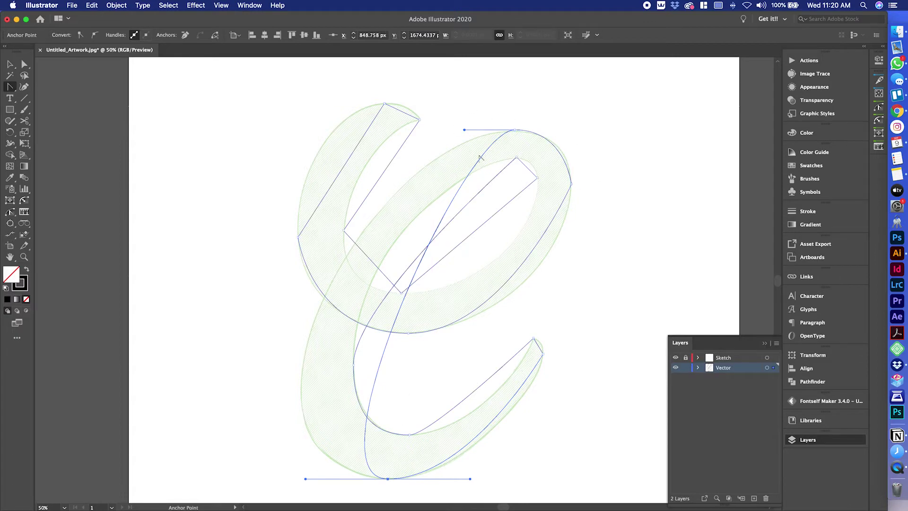
- Refine the top and bottom curve handles with Direct Selection to match the sketch
key(a)
drag(465, 131, 401, 144)
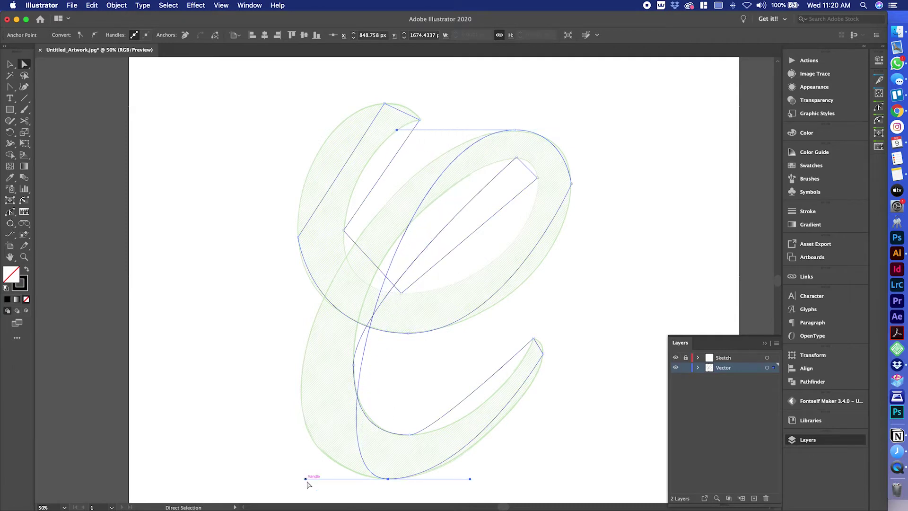
drag(306, 480, 211, 479)
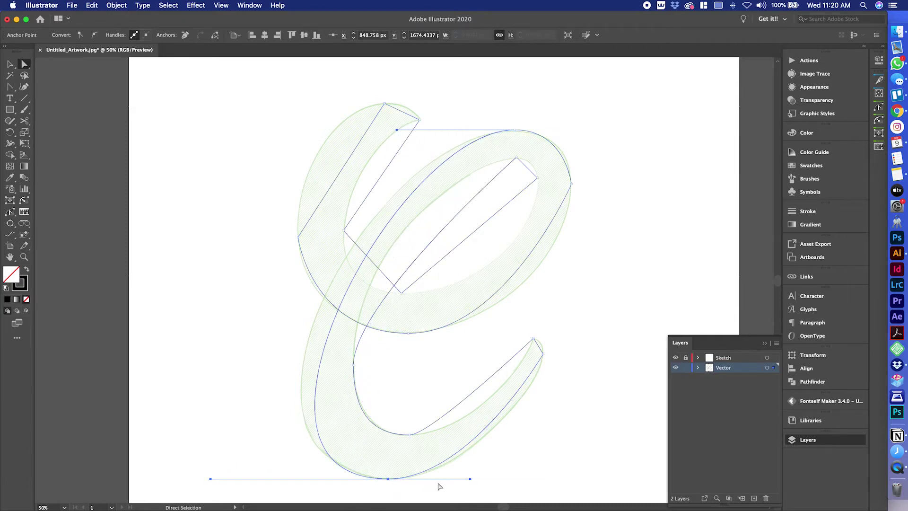
drag(470, 478, 488, 479)
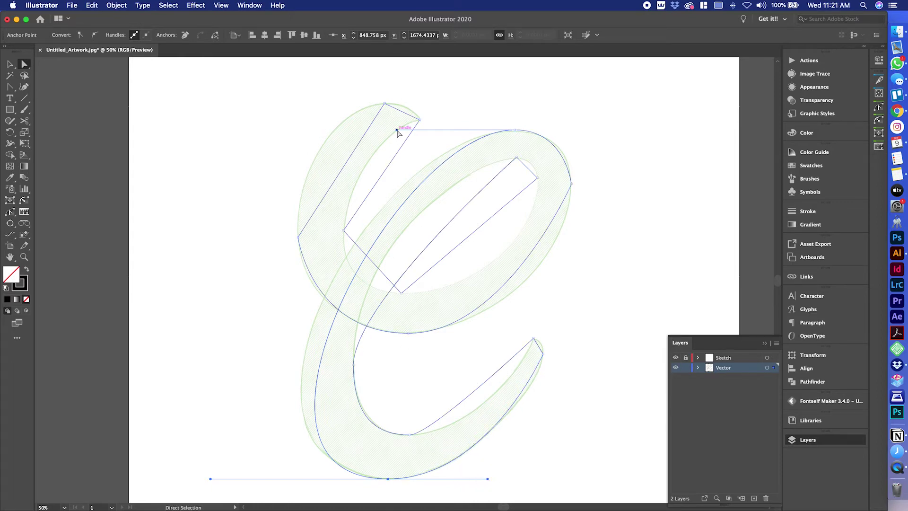
drag(397, 130, 357, 130)
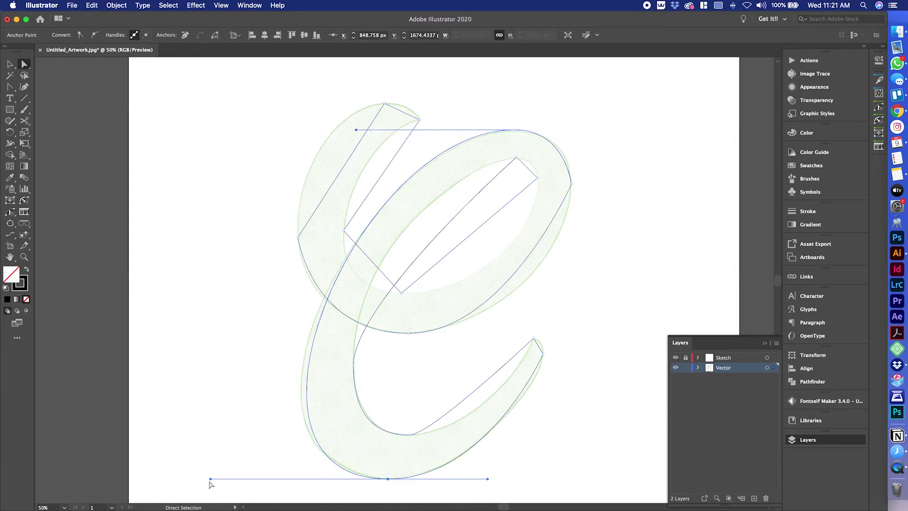
drag(210, 479, 200, 480)
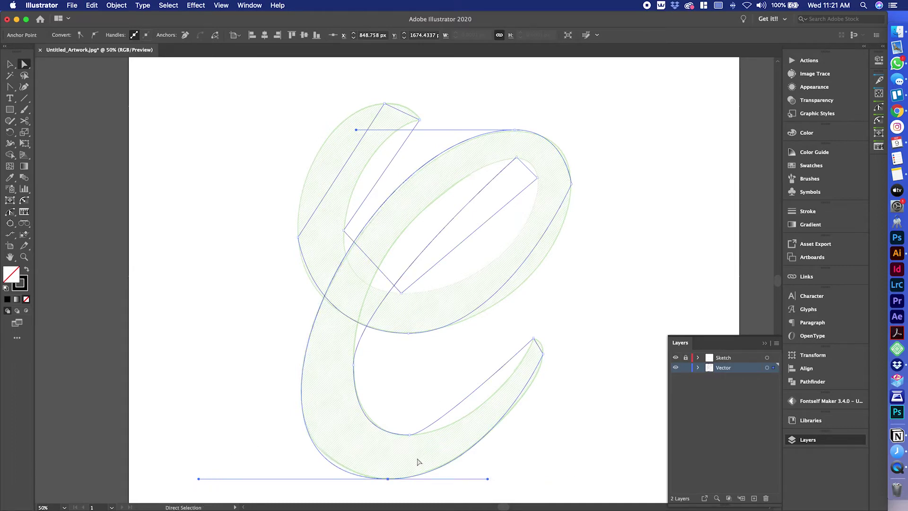
click(409, 434)
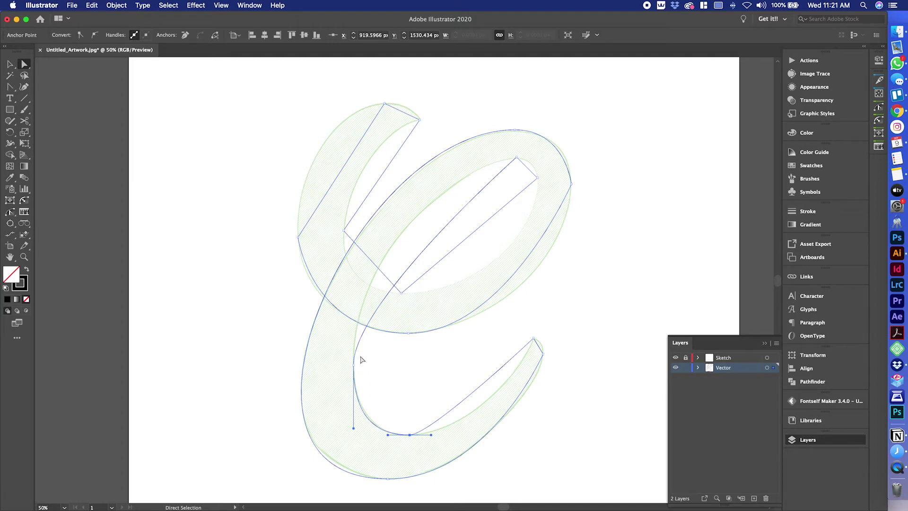
- Delete an extra inner anchor and curve the inner bottom of the letter
key(minus)
click(357, 369)
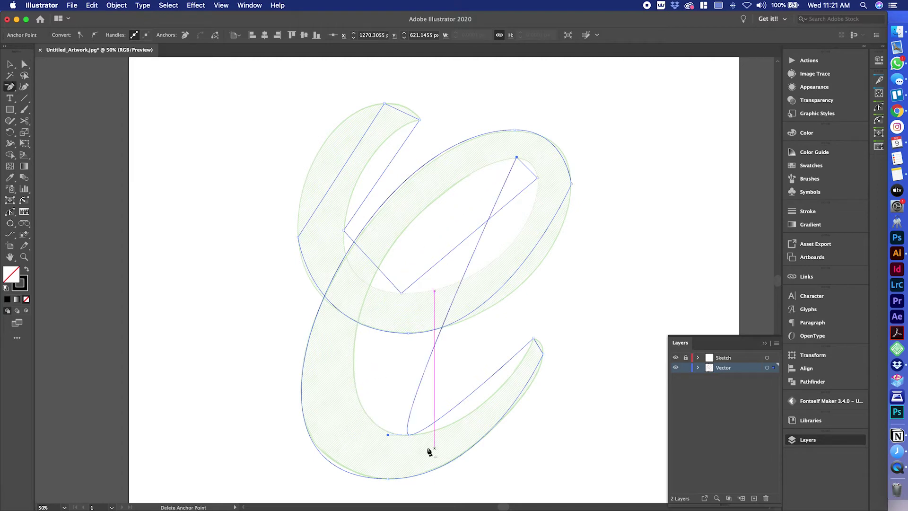
key(a)
click(361, 436)
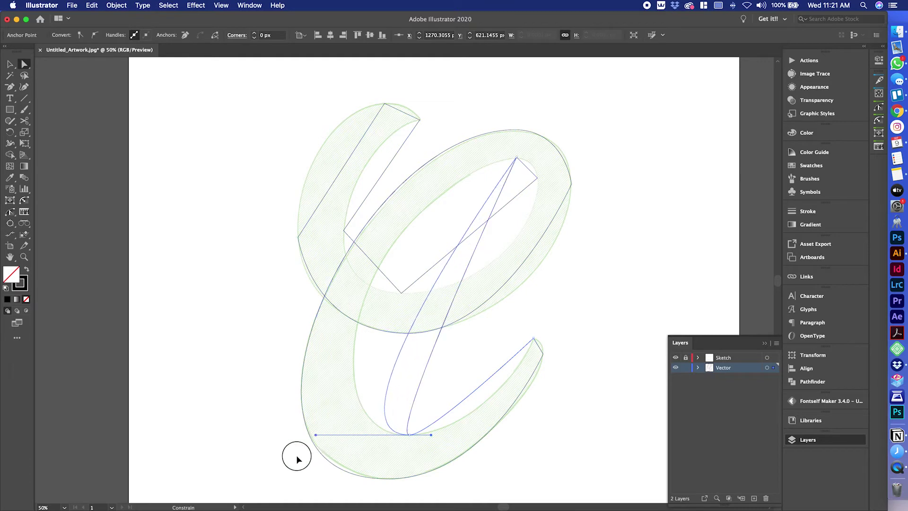
drag(362, 436, 295, 454)
- Smooth the top inner corner and reshape the inner upper, lower and bottom curves
click(517, 159)
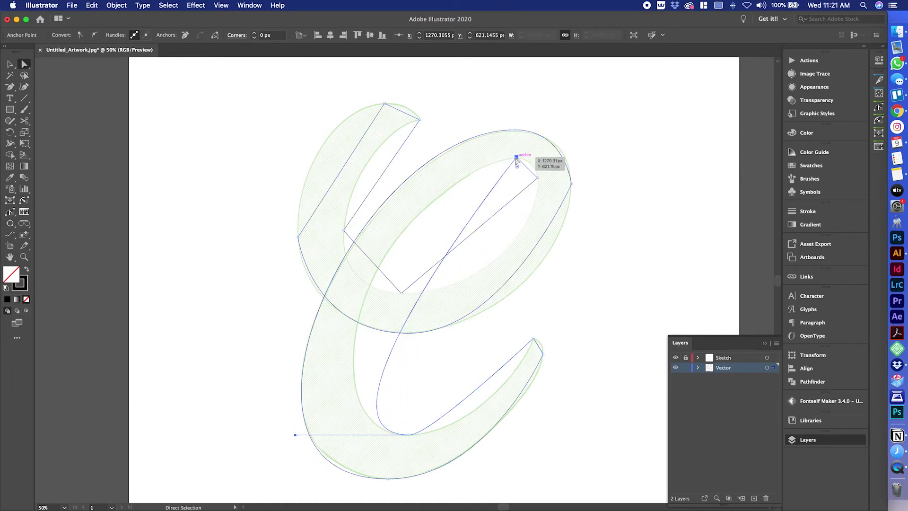
key(shift+c)
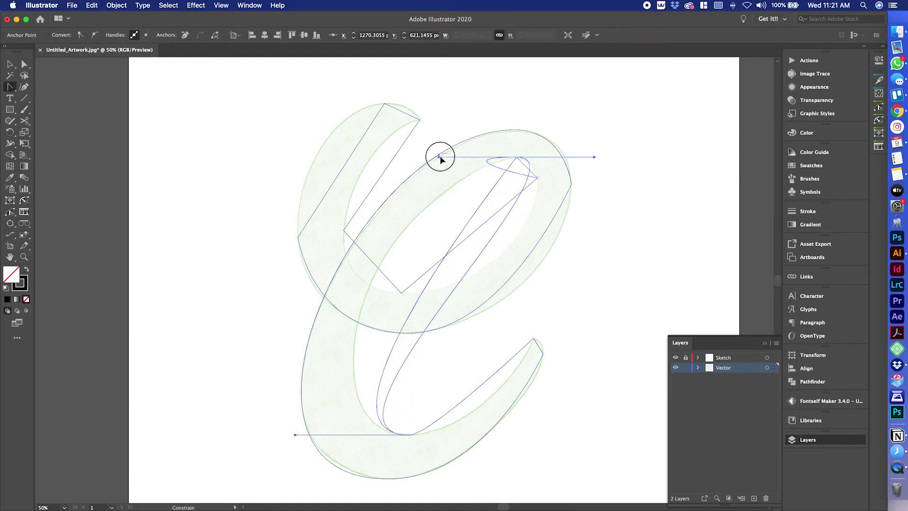
mouse_move(517, 159)
mouse_down()
mouse_move(542, 159)
mouse_move(414, 157)
mouse_up()
key(a)
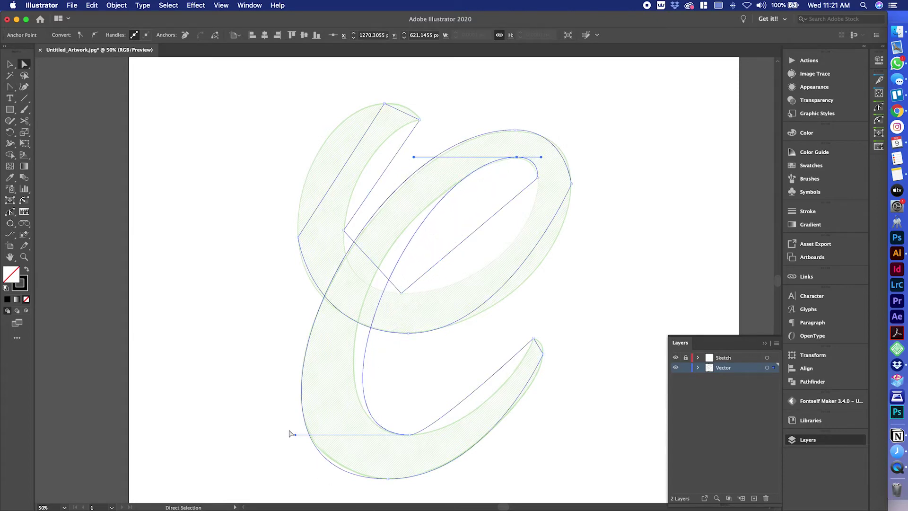
drag(296, 434, 280, 435)
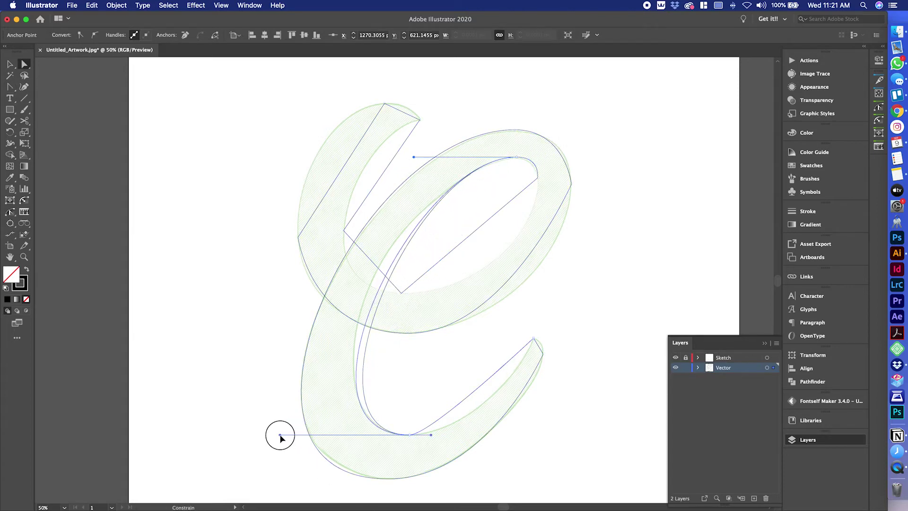
drag(414, 158, 391, 157)
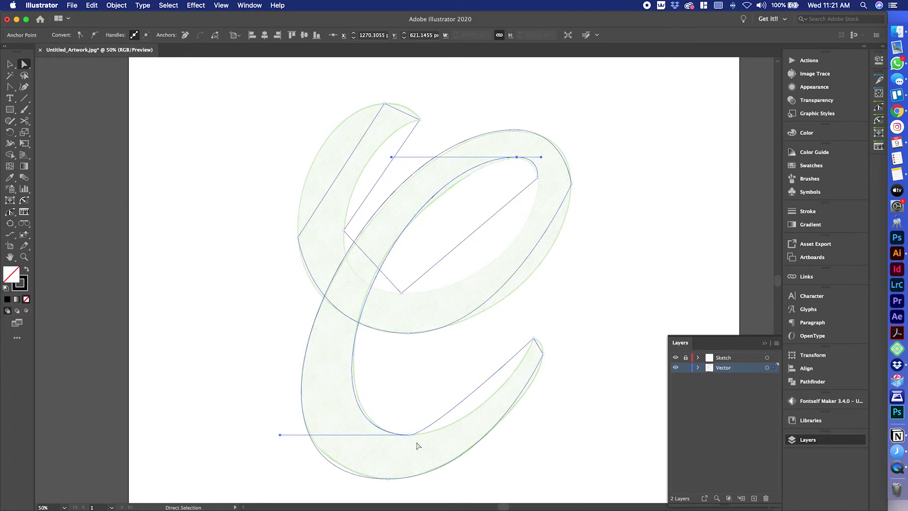
drag(410, 435, 479, 426)
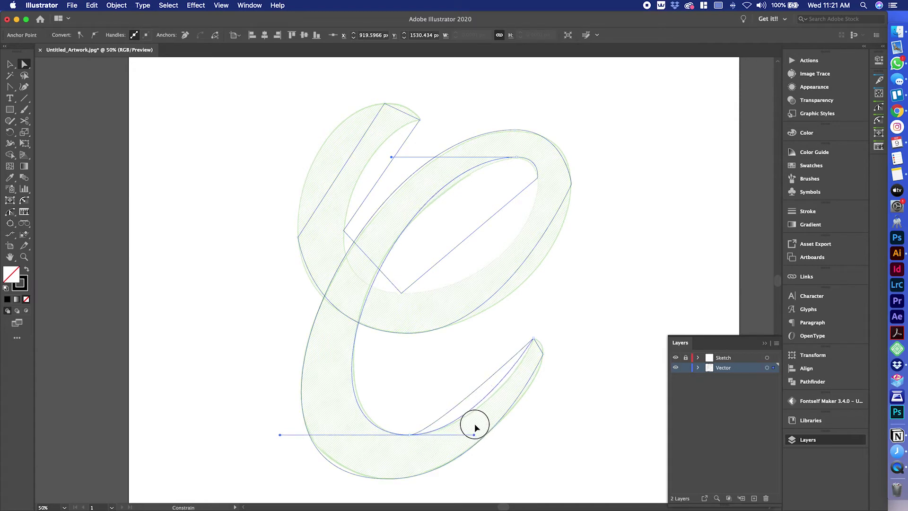
drag(479, 427, 483, 420)
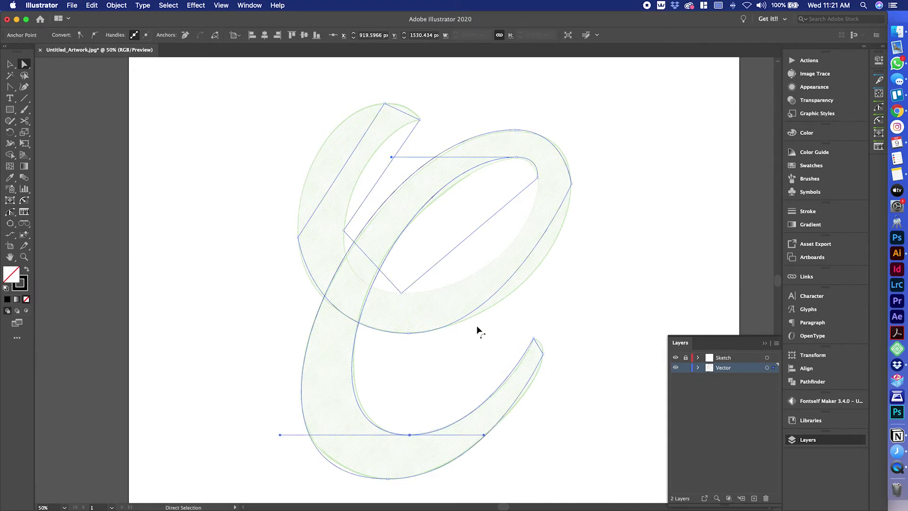
click(489, 338)
- Reshape the right curve, top anchor, left curve and inner loop's lower curve
click(426, 332)
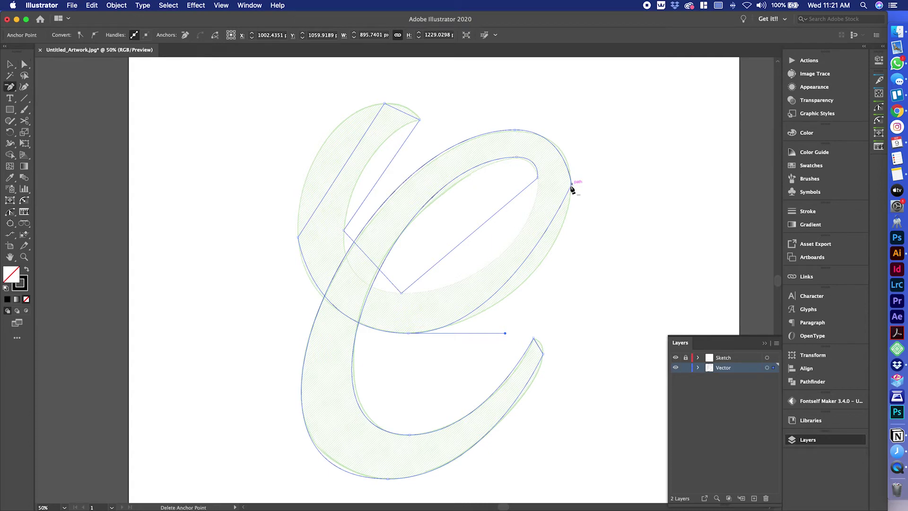
drag(573, 188, 568, 333)
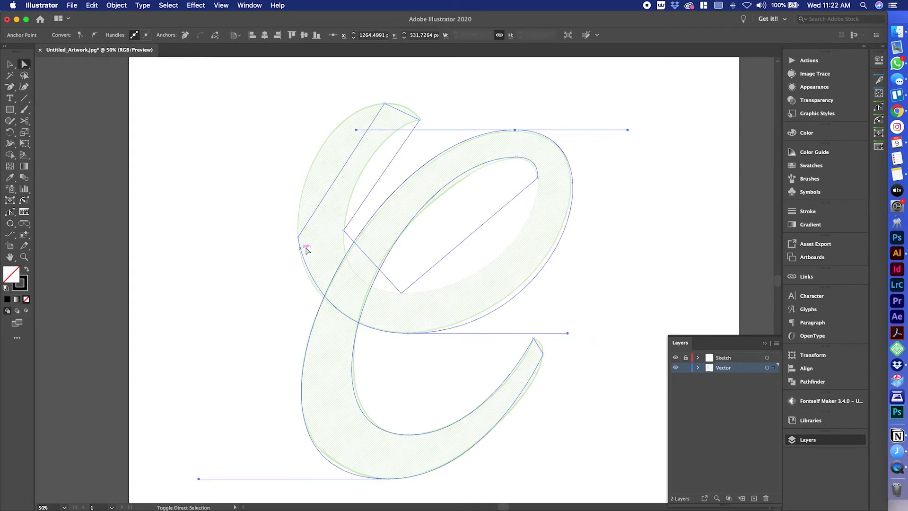
key(shift+c)
mouse_move(377, 101)
mouse_down()
mouse_move(355, 346)
mouse_move(249, 337)
mouse_up()
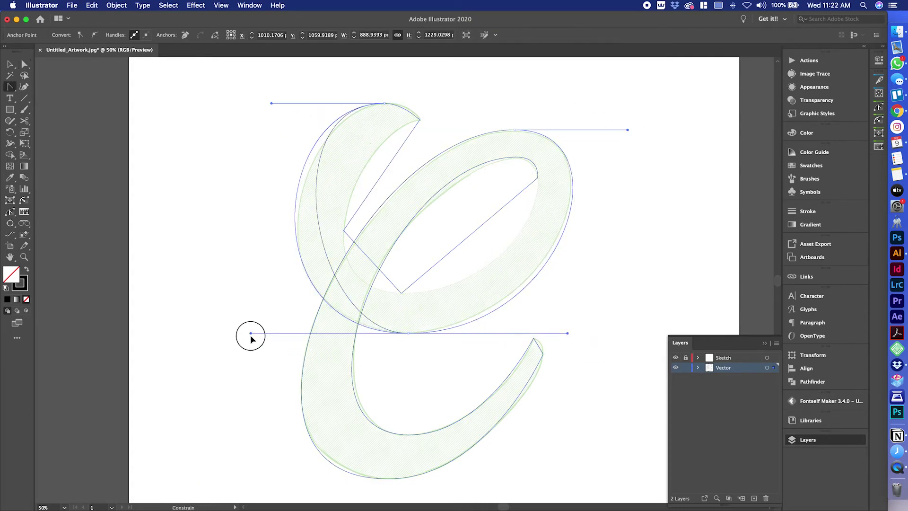
drag(291, 112, 456, 112)
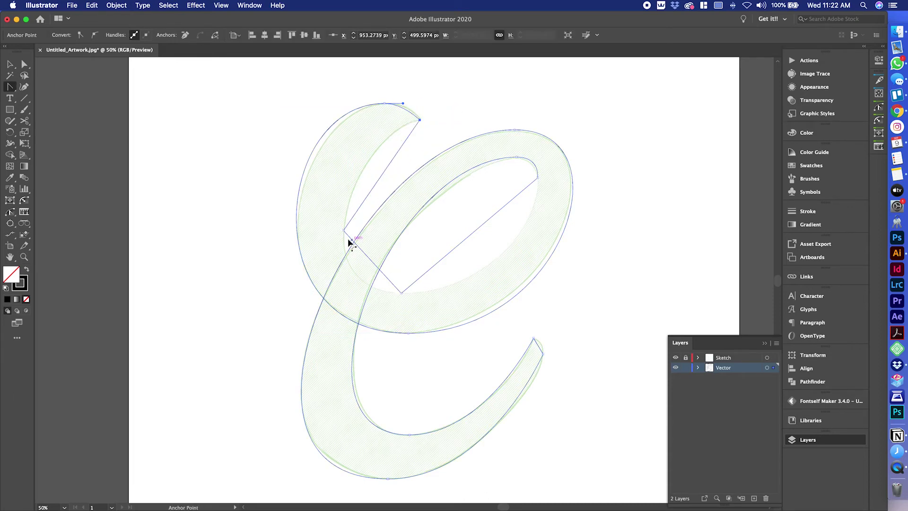
drag(400, 293, 284, 294)
- Fine-tune the inner loop handles and round off the tail's sharp tip
key(a)
drag(532, 178, 556, 160)
drag(479, 293, 518, 296)
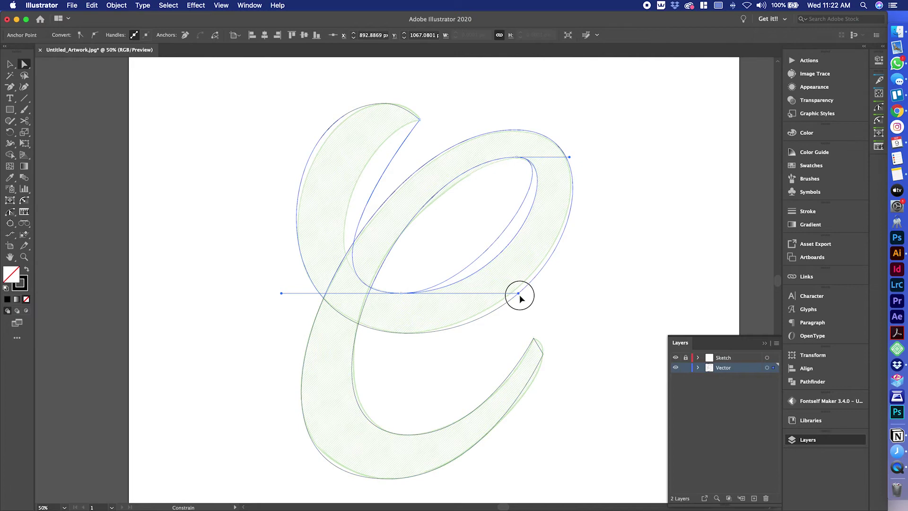
drag(556, 156, 568, 157)
drag(280, 434, 282, 430)
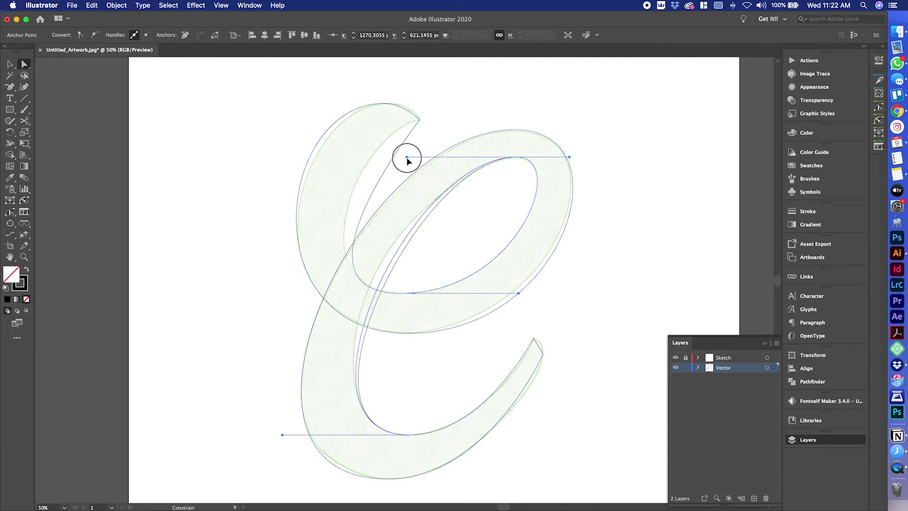
click(465, 403)
click(544, 351)
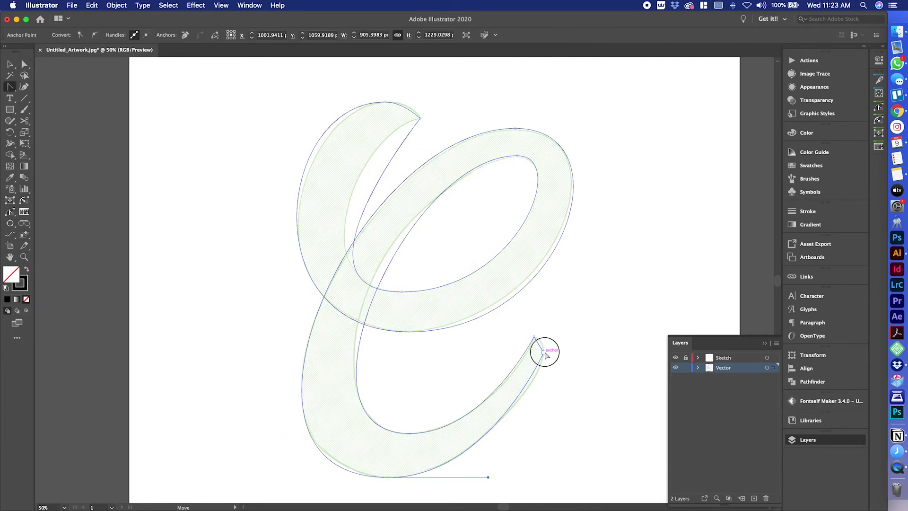
click(574, 397)
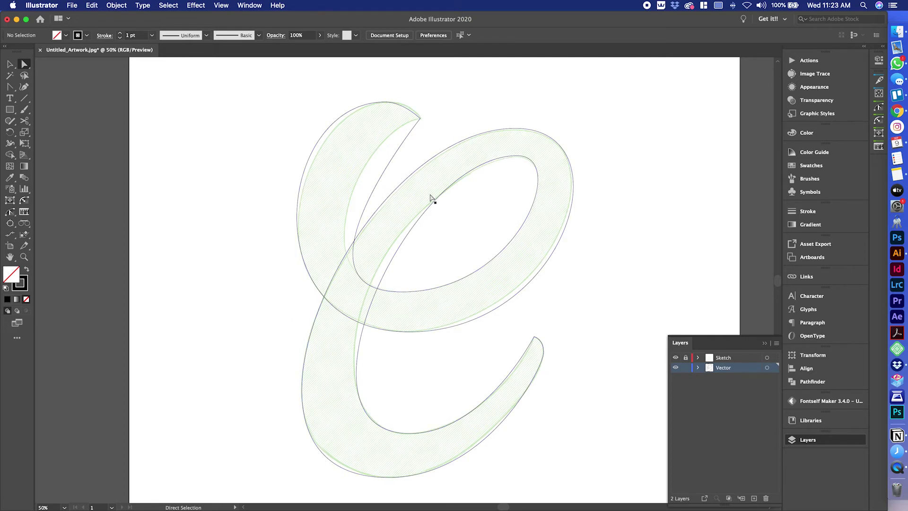
- Pull smooth handles out of the top tip anchor with the Anchor Point tool
click(413, 136)
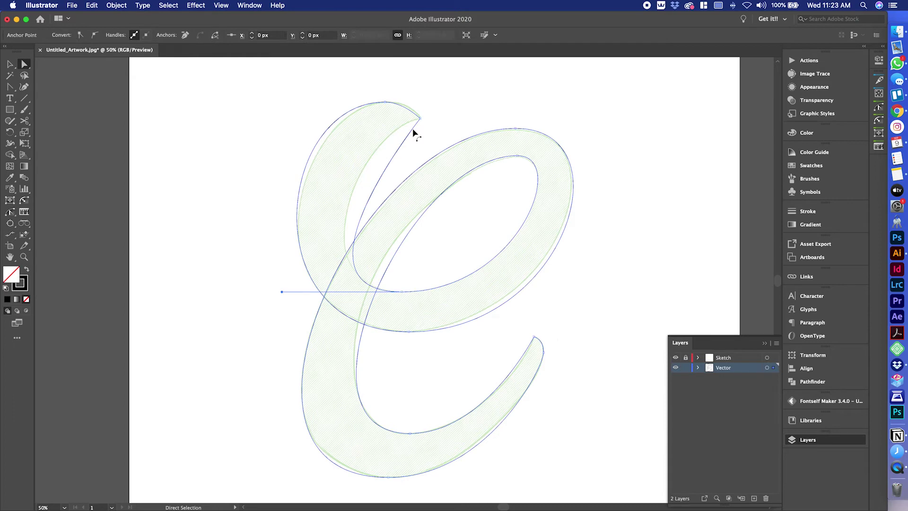
key(shift+c)
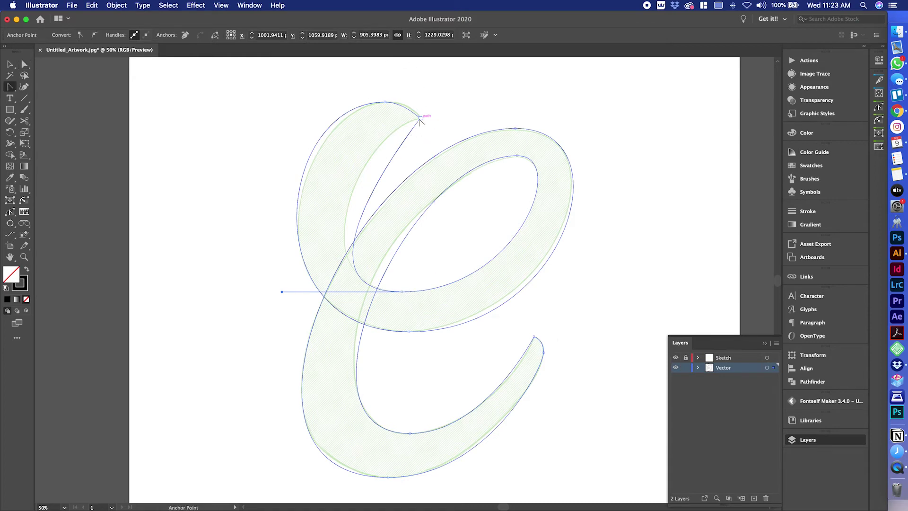
drag(421, 121, 450, 97)
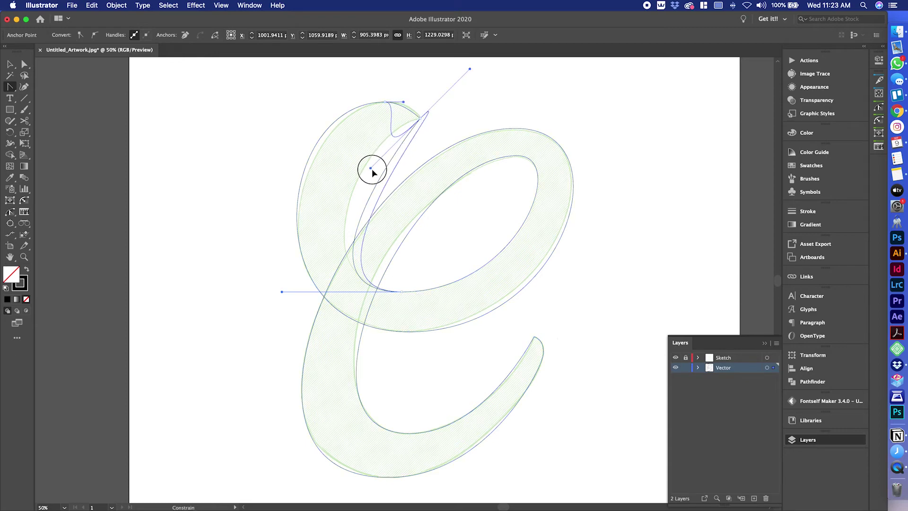
drag(451, 99, 453, 114)
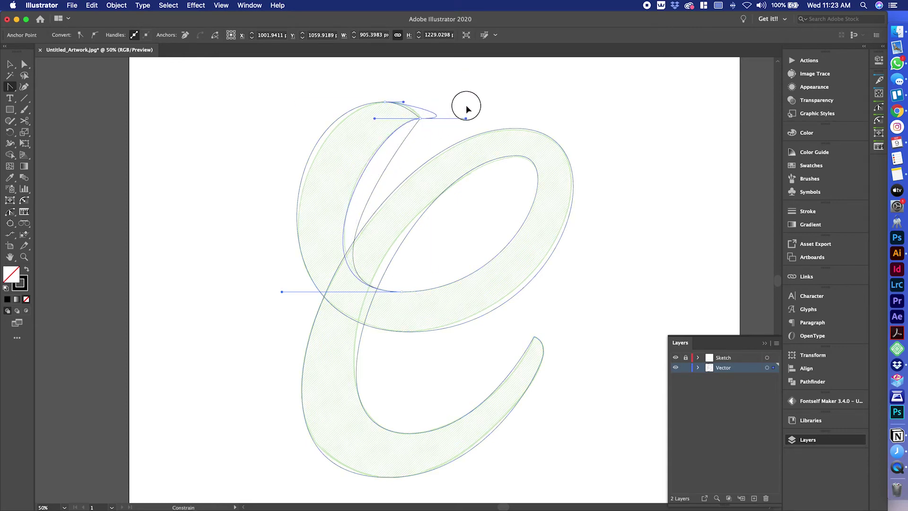
drag(453, 112, 466, 117)
- Shorten and level the top tip handle with Direct Selection, then deselect
key(a)
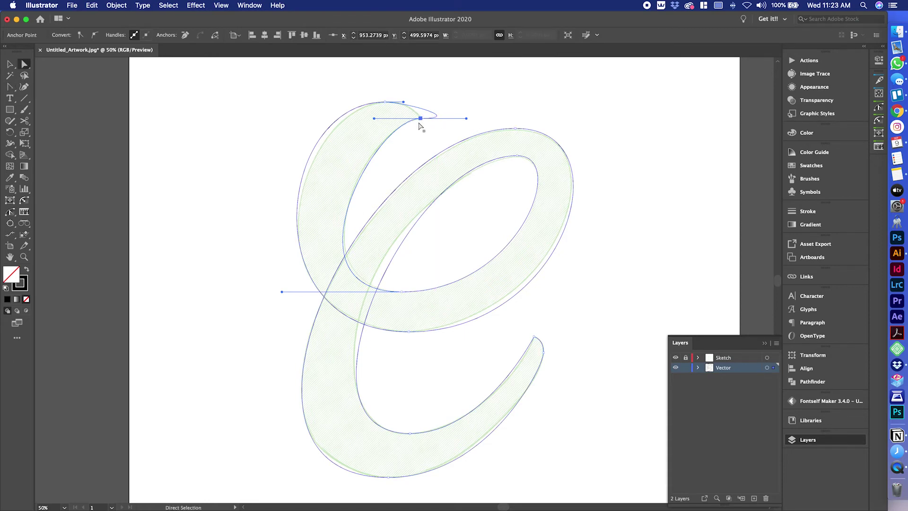
click(421, 122)
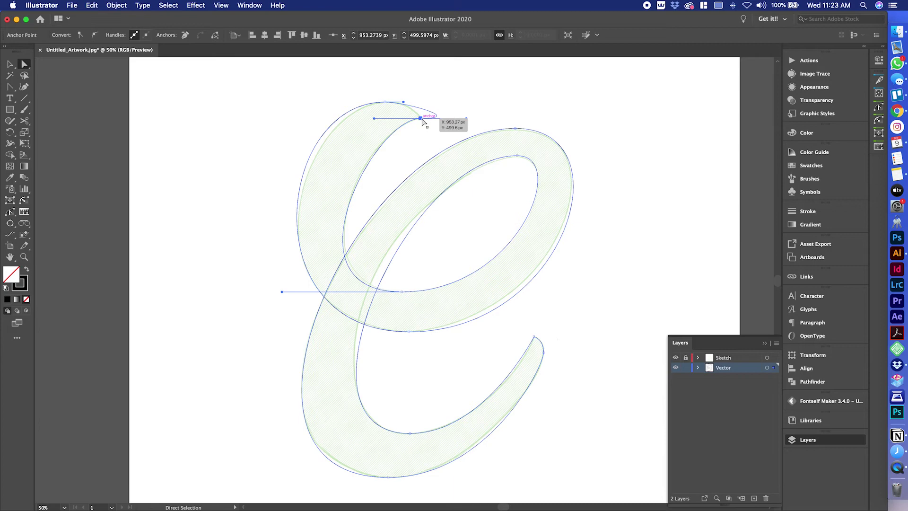
drag(423, 122, 425, 121)
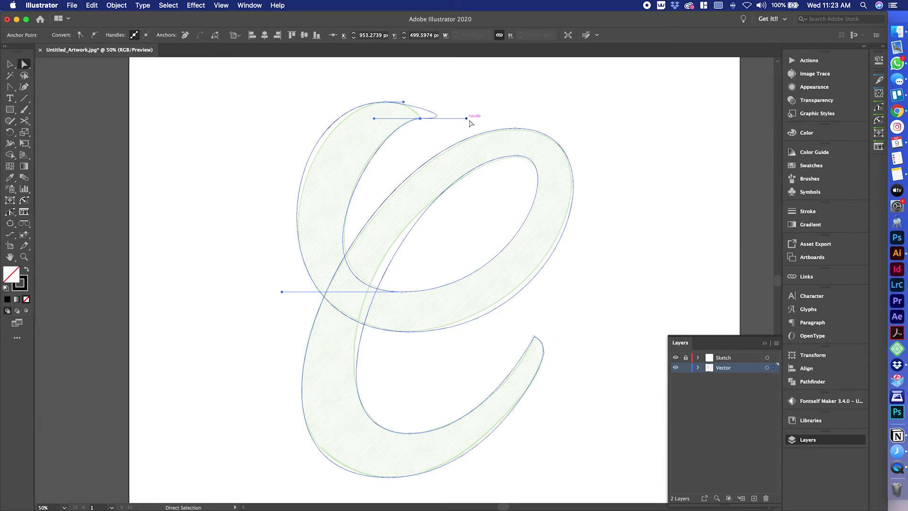
click(467, 118)
drag(466, 120, 420, 119)
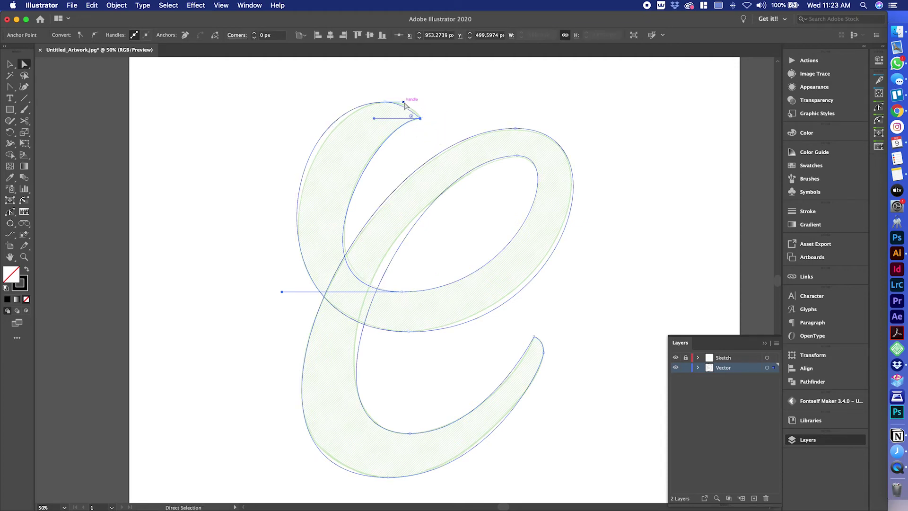
drag(406, 106, 411, 102)
click(449, 132)
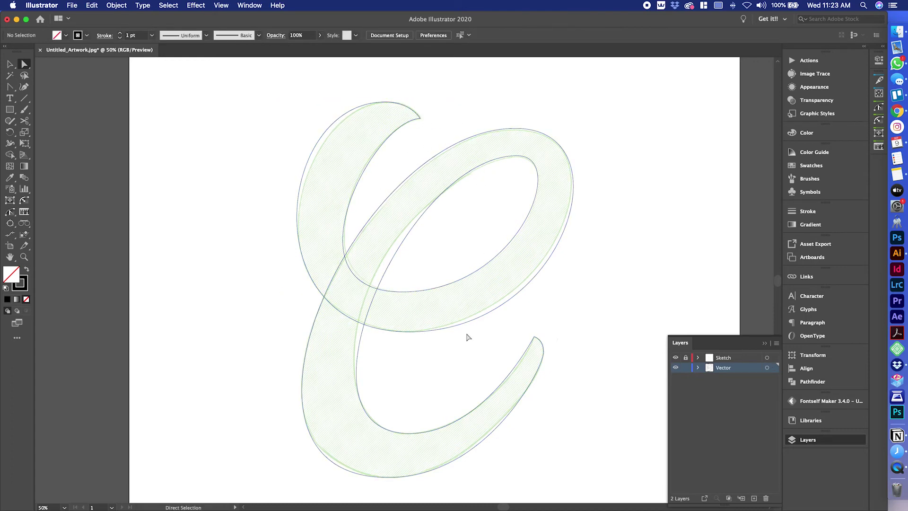
- Hide the Sketch layer and swap the letter's stroke to a solid black fill
click(675, 358)
drag(631, 141, 489, 234)
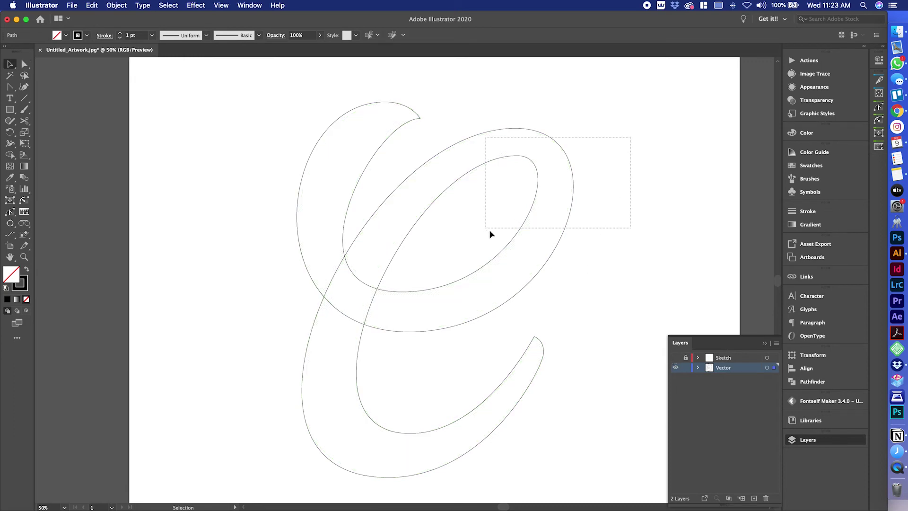
key(v)
key(shift+x)
click(651, 191)
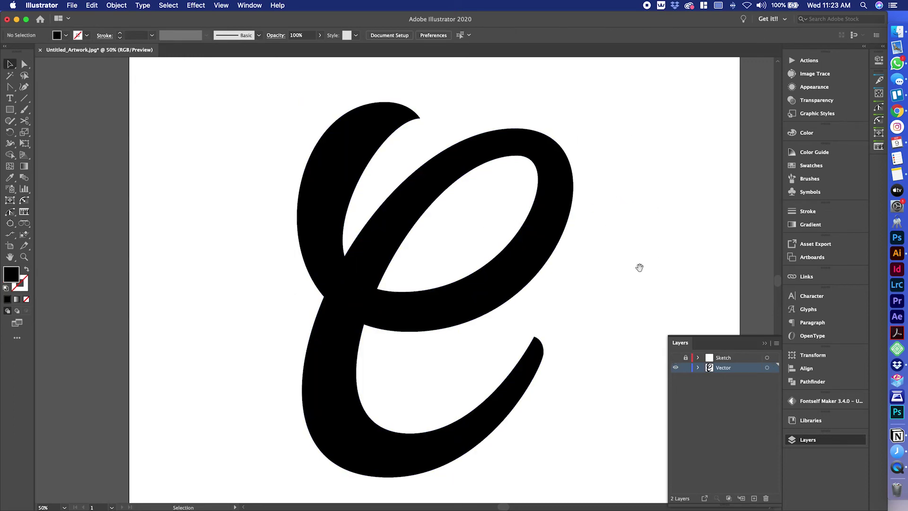
drag(639, 265, 637, 258)
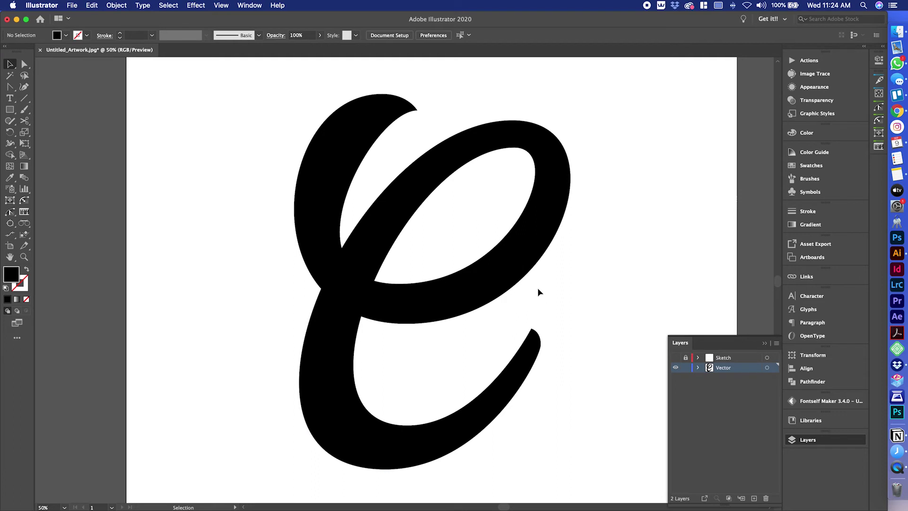
key(a)
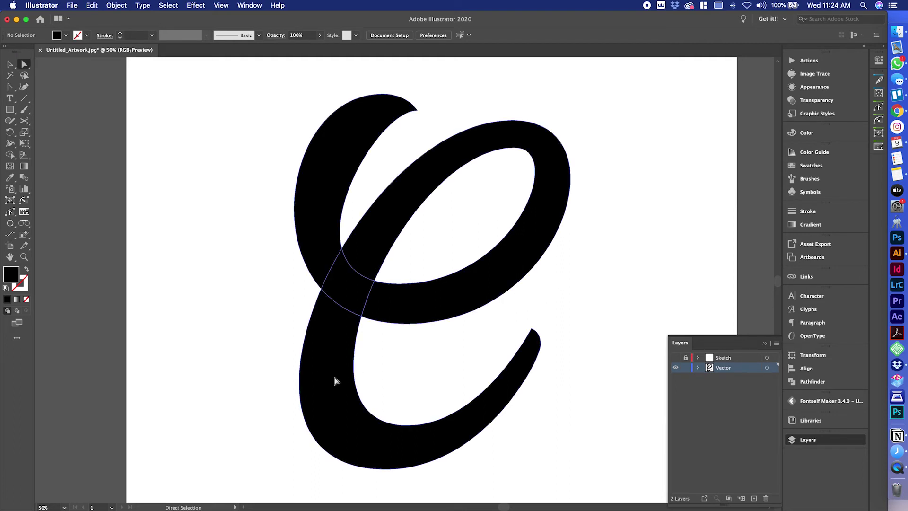
- Nudge the bottom-left handle and top-left anchor slightly left, then deselect
click(316, 464)
drag(196, 469, 191, 469)
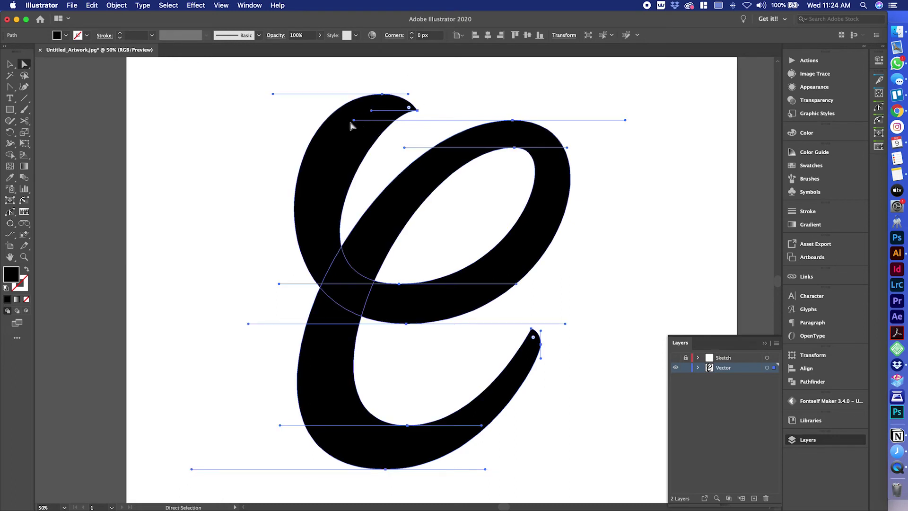
drag(354, 122, 348, 120)
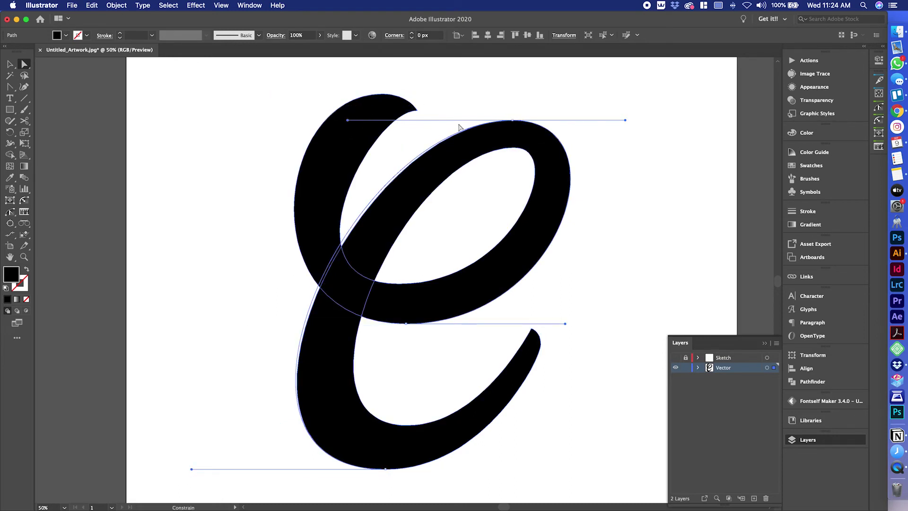
click(660, 169)
drag(659, 168, 659, 188)
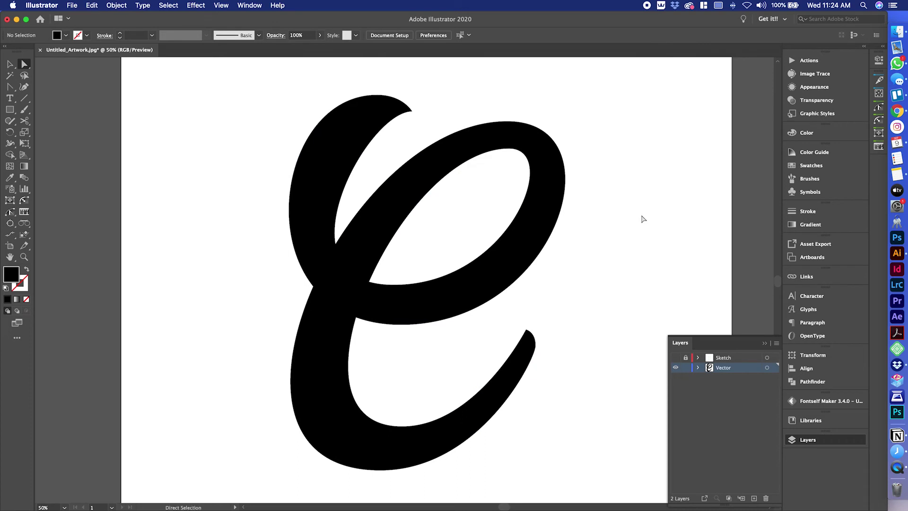